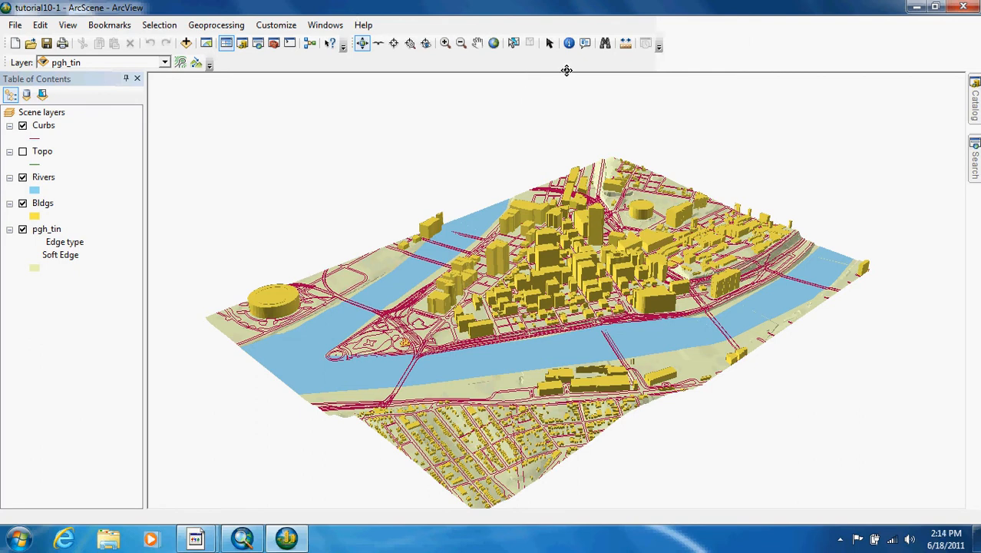
Step: Display the 3D Effects toolbar and zoom in on the buildings beside the river
right_click(712, 65)
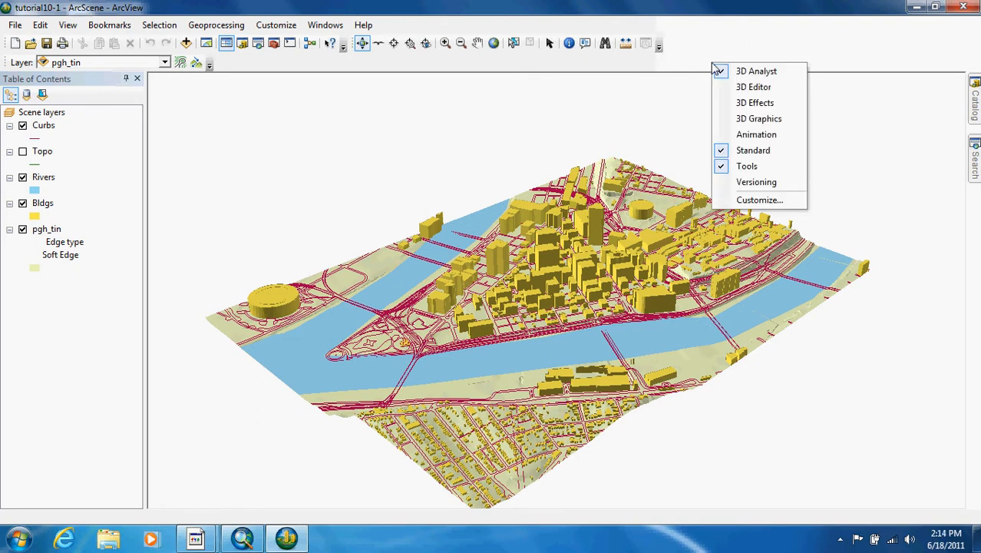
left_click(771, 110)
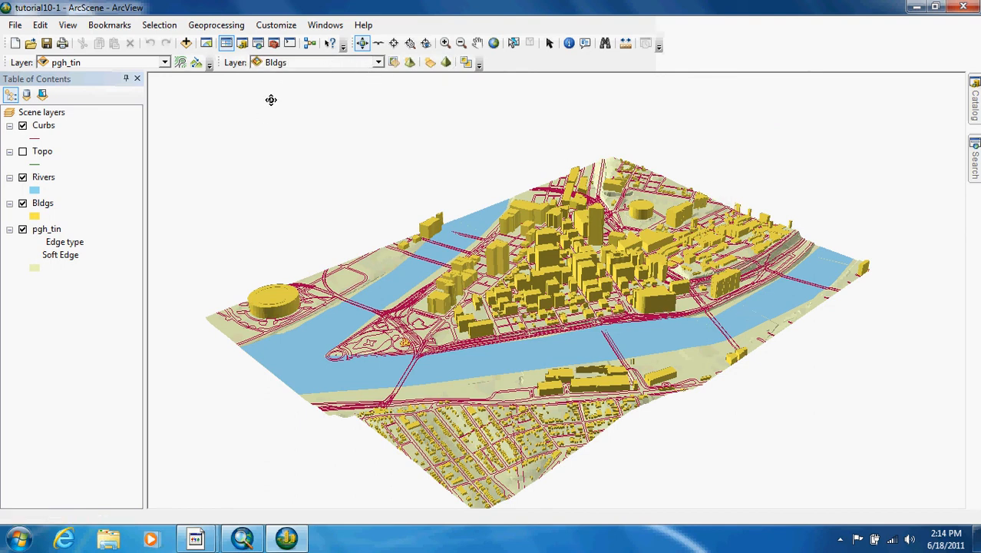
left_click(447, 43)
left_click_drag(592, 375, 641, 382)
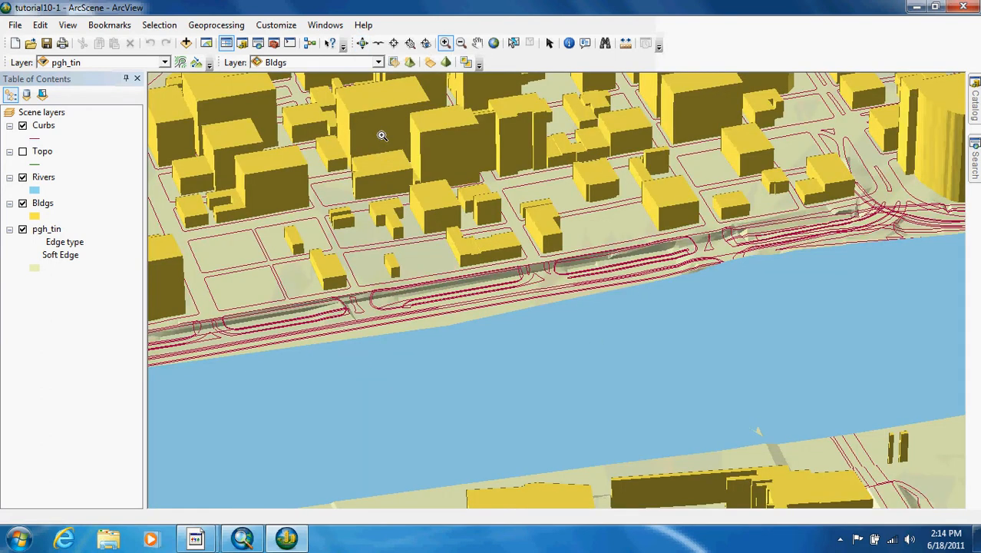
Step: Try out the transparency setting of the Bldgs layer, leaving it at 0%
left_click(395, 64)
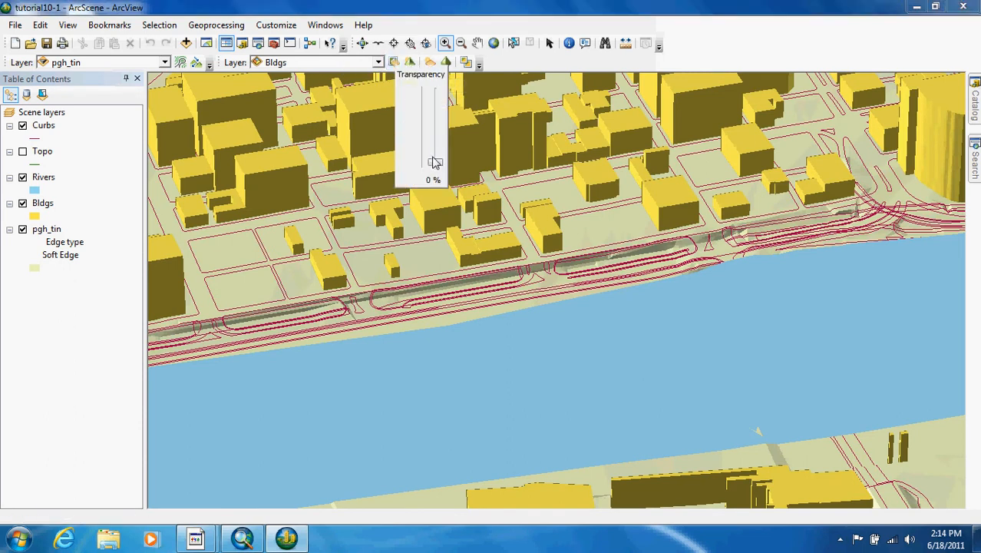
mouse_move(438, 166)
left_mouse_down()
mouse_move(441, 90)
mouse_move(442, 175)
left_mouse_up()
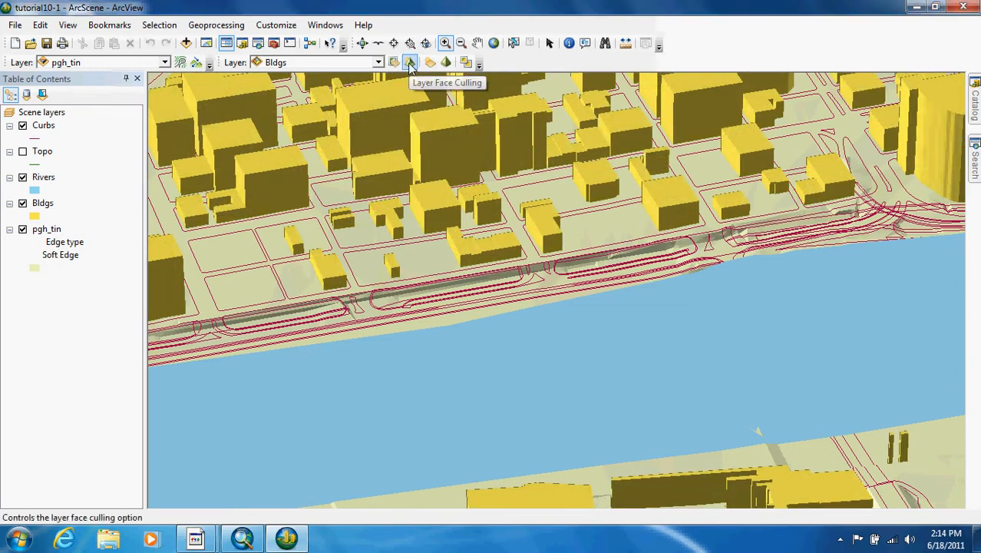
Step: Try face culling on the Bldgs layer by hiding the back side and the front side of areal features, and restore viewing both sides
left_click(410, 62)
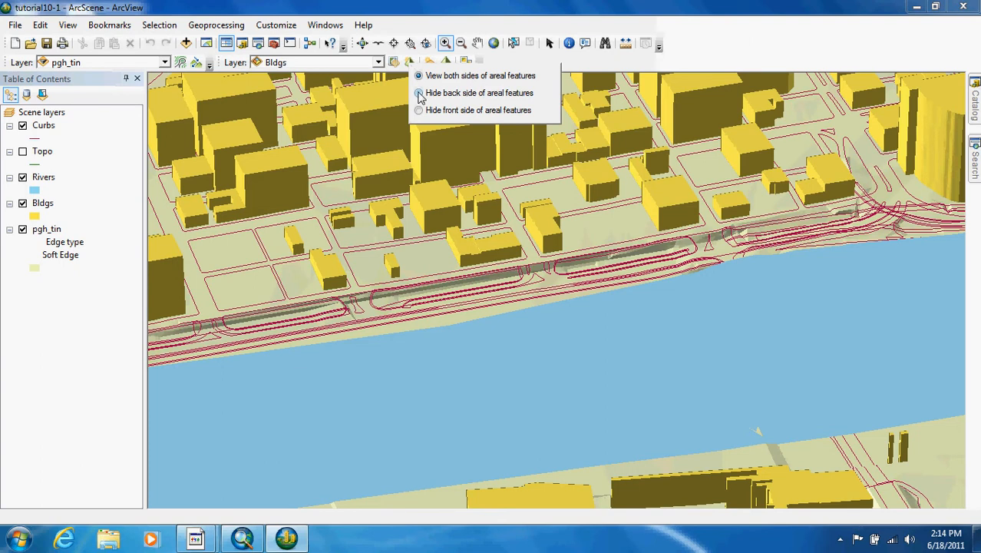
left_click(420, 93)
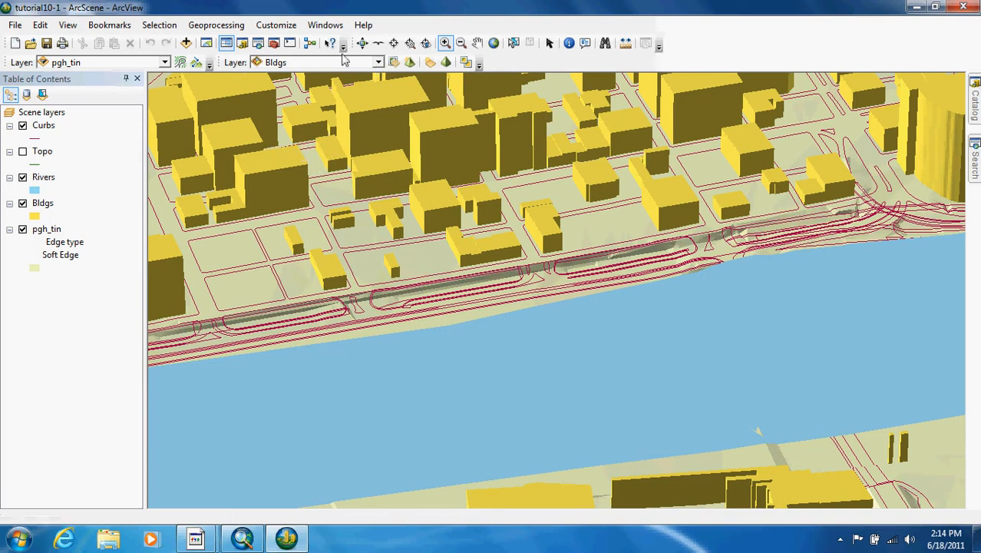
left_click(411, 63)
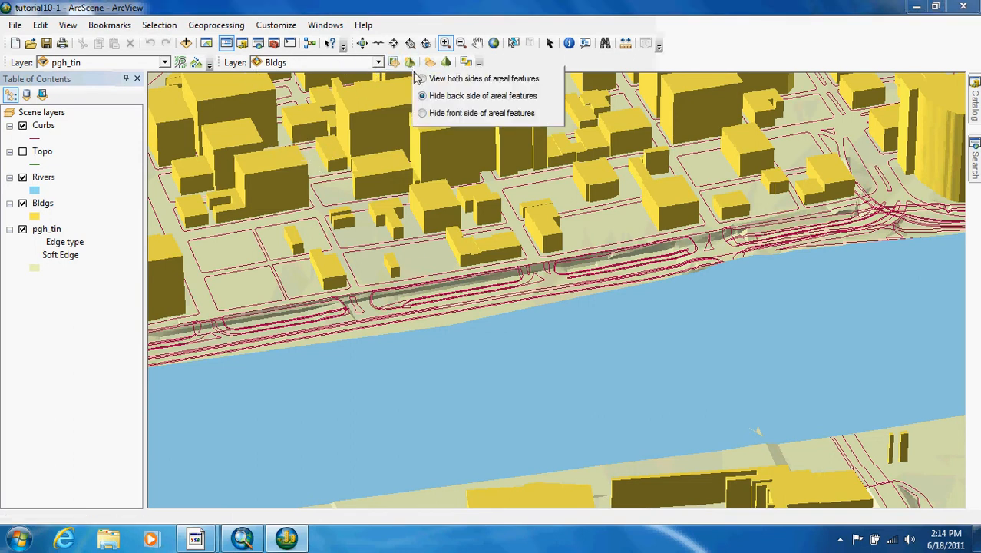
left_click(422, 114)
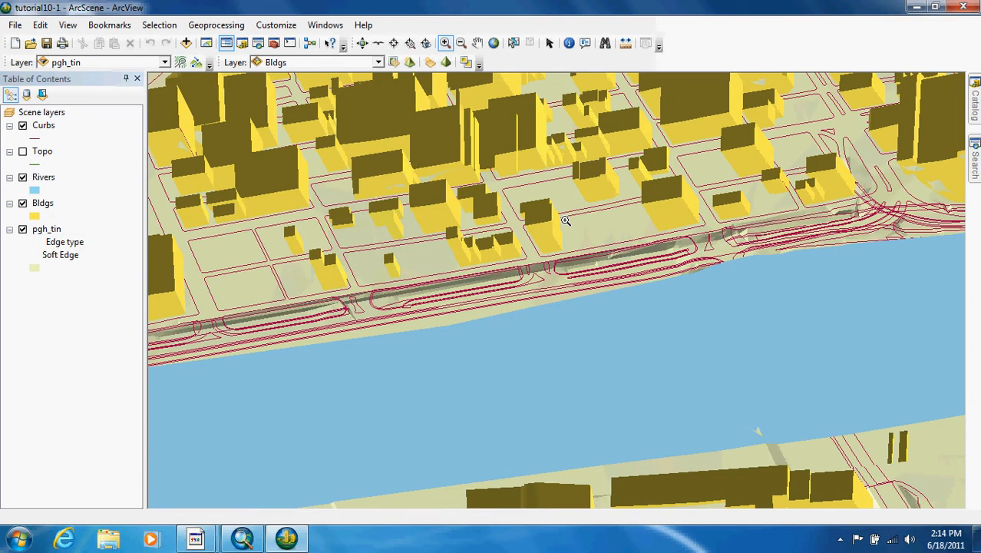
left_click(411, 63)
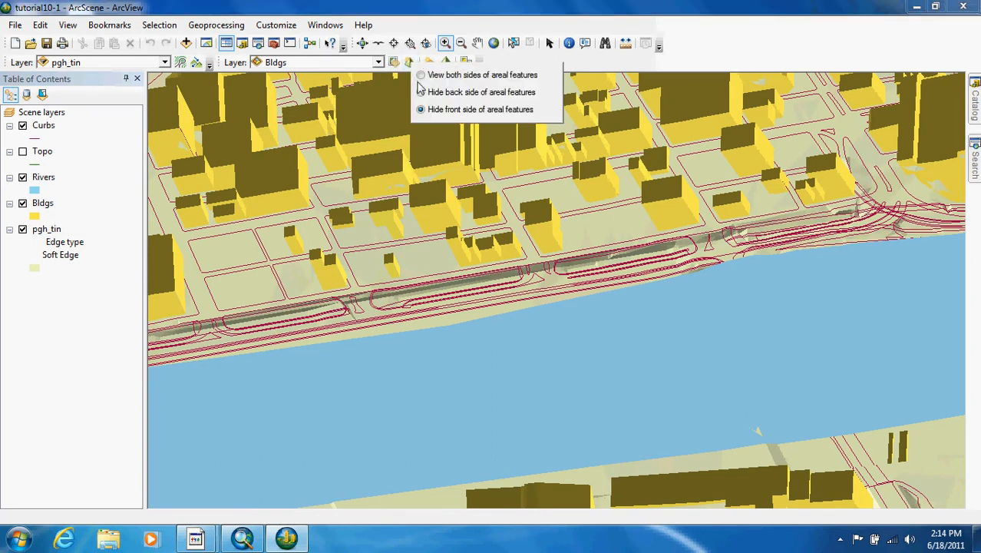
left_click(423, 76)
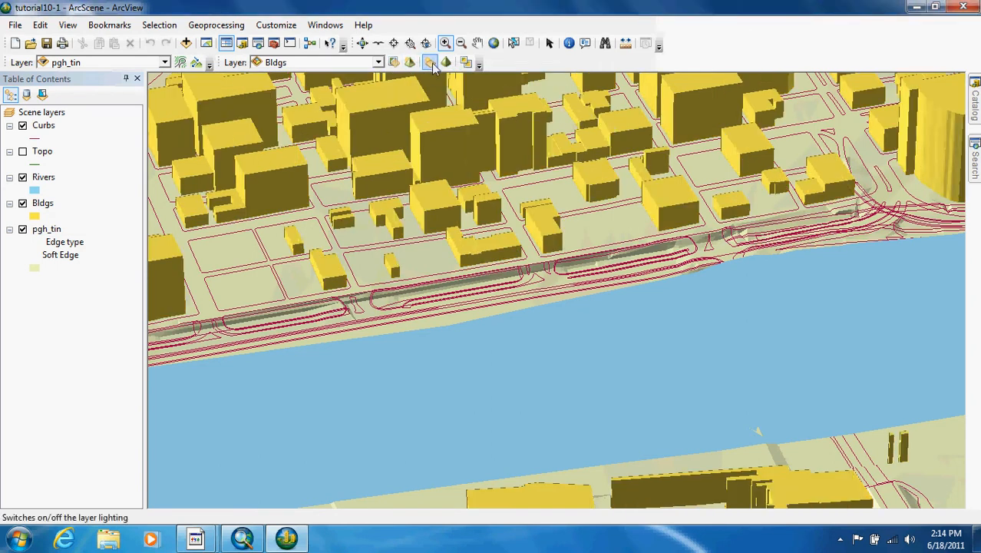
Step: Try switching the lighting off for the Bldgs layer and switch it back on
left_click(432, 64)
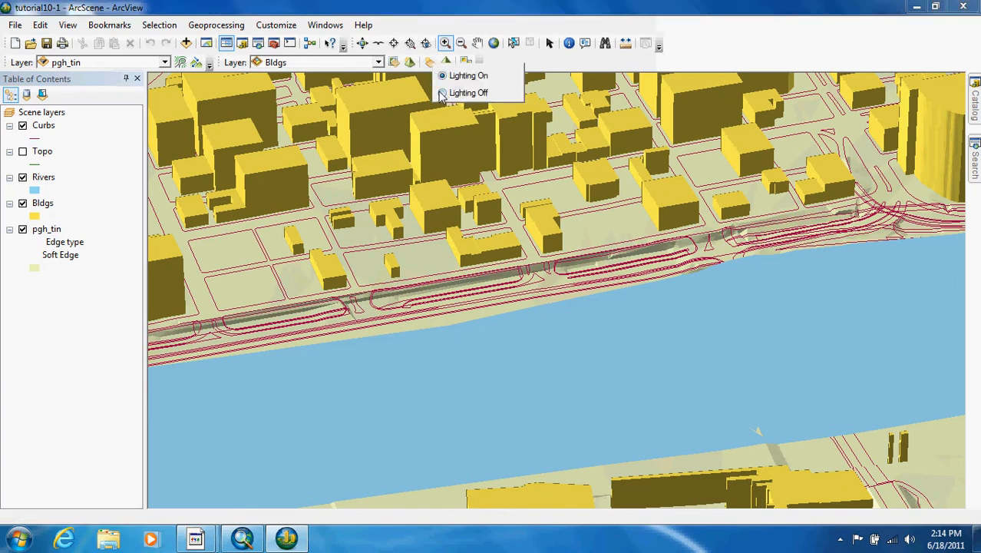
left_click(443, 92)
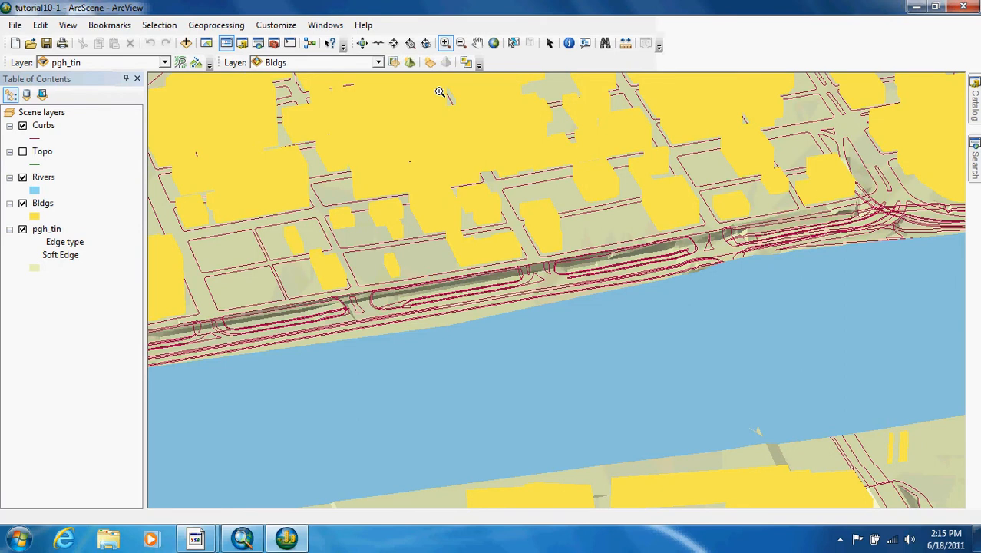
left_click(431, 62)
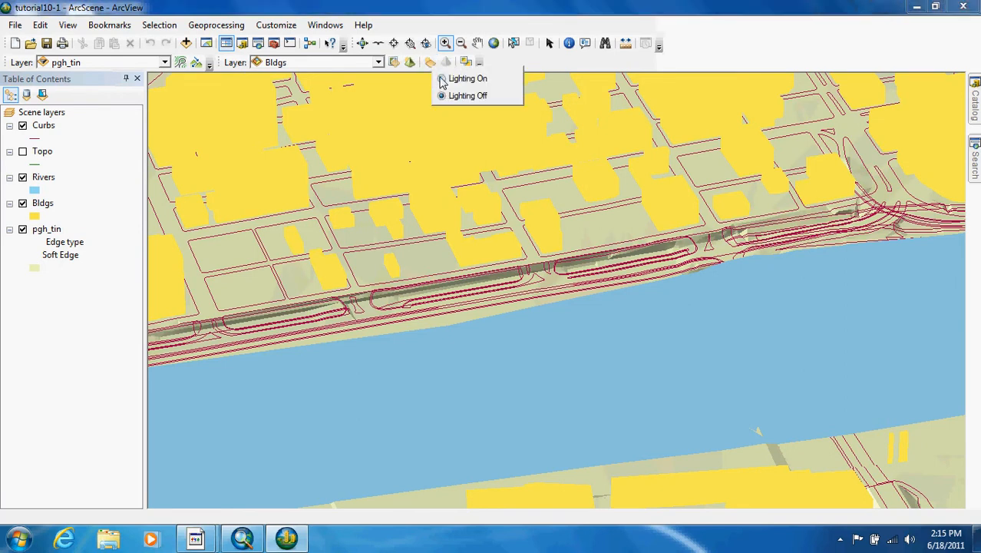
left_click(443, 79)
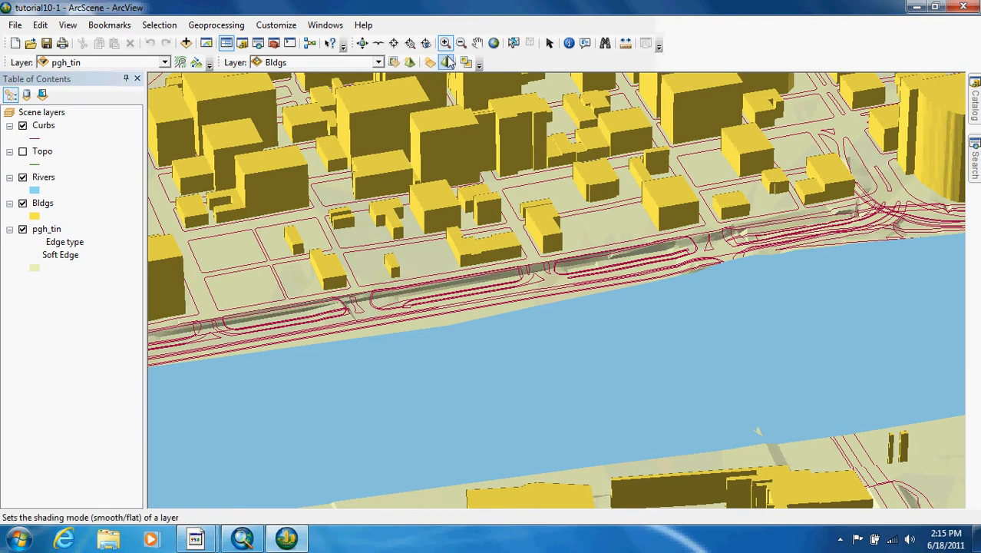
Step: Try smooth shading on the Bldgs layer and return it to flat shading
left_click(447, 62)
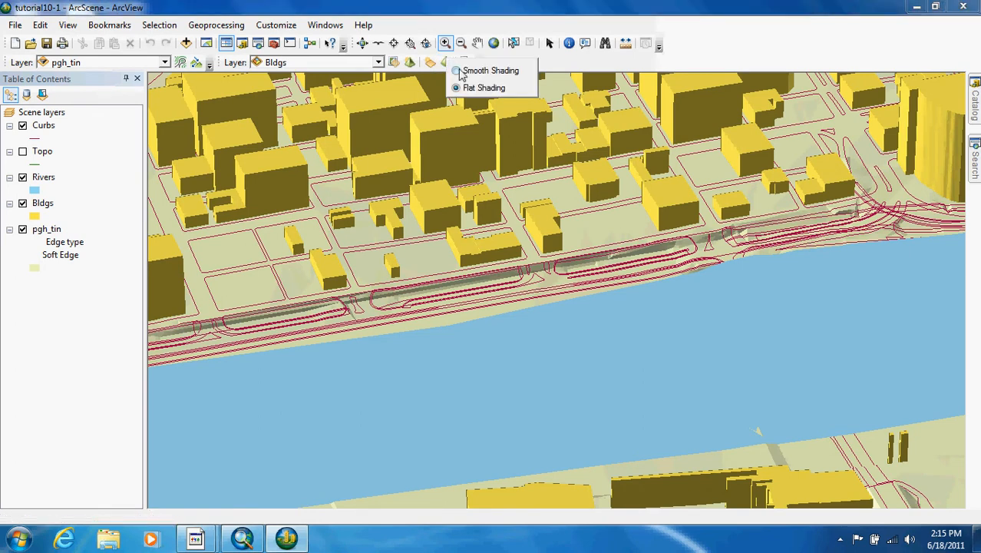
left_click(459, 71)
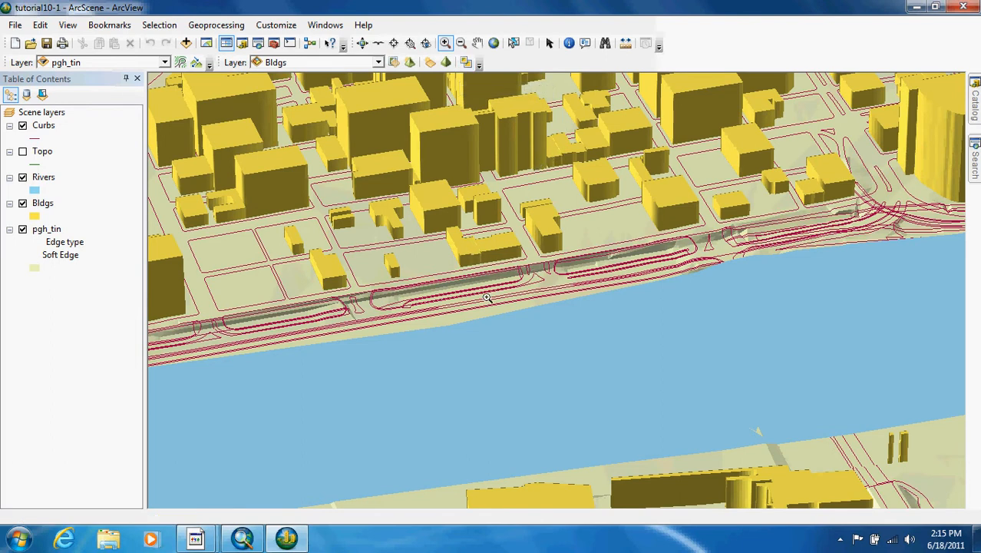
left_click(448, 63)
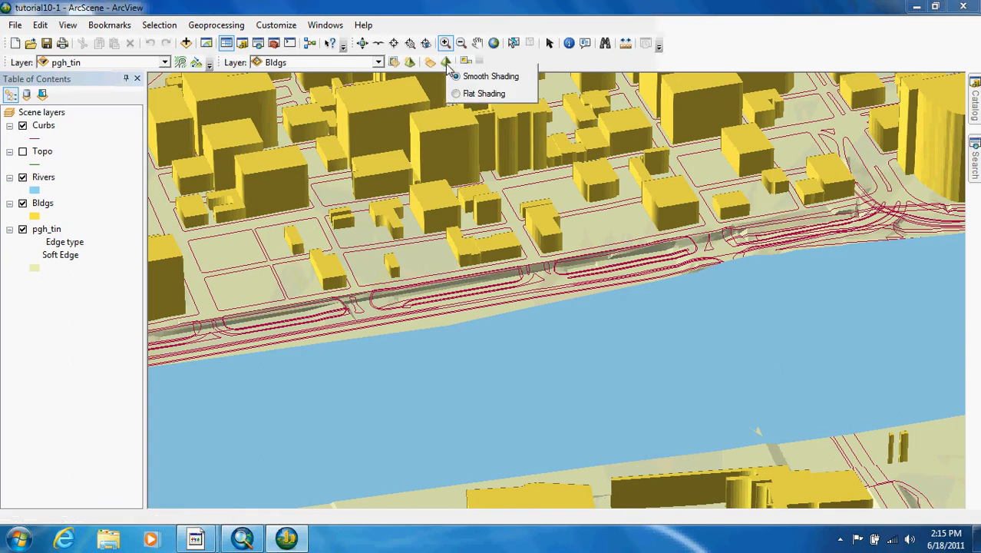
left_click(476, 93)
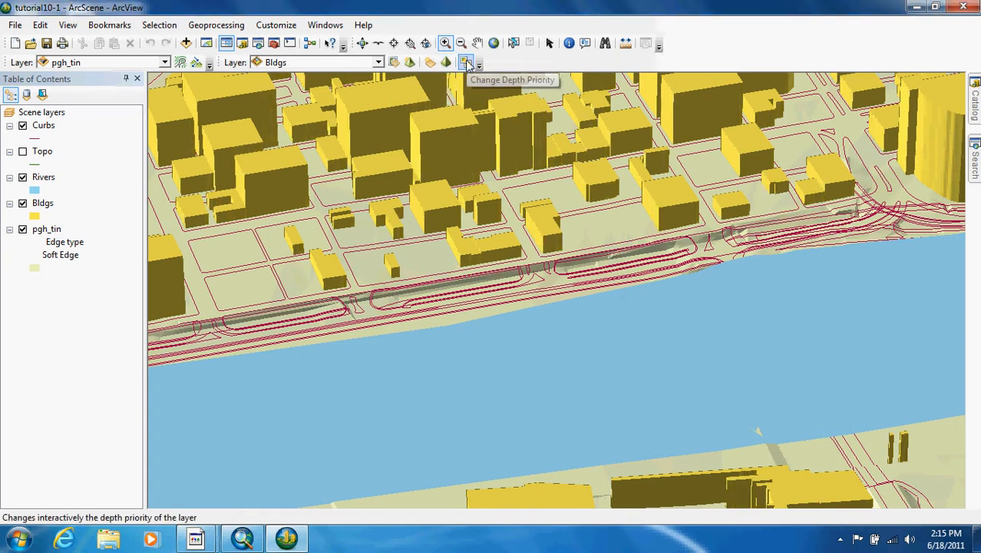
Step: Try lowering the Bldgs layer's depth priority to 10 and return it to the highest priority
left_click(466, 63)
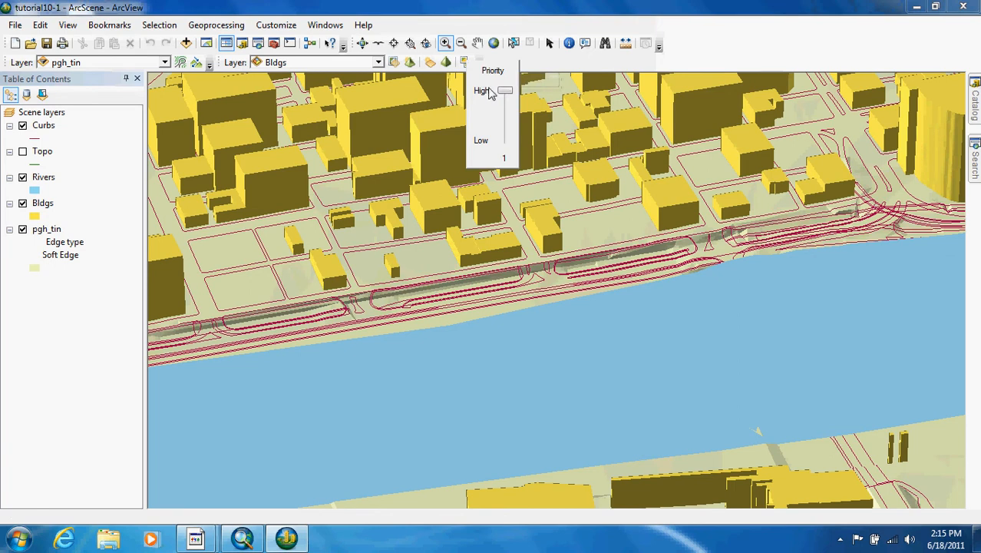
left_click_drag(503, 100, 523, 189)
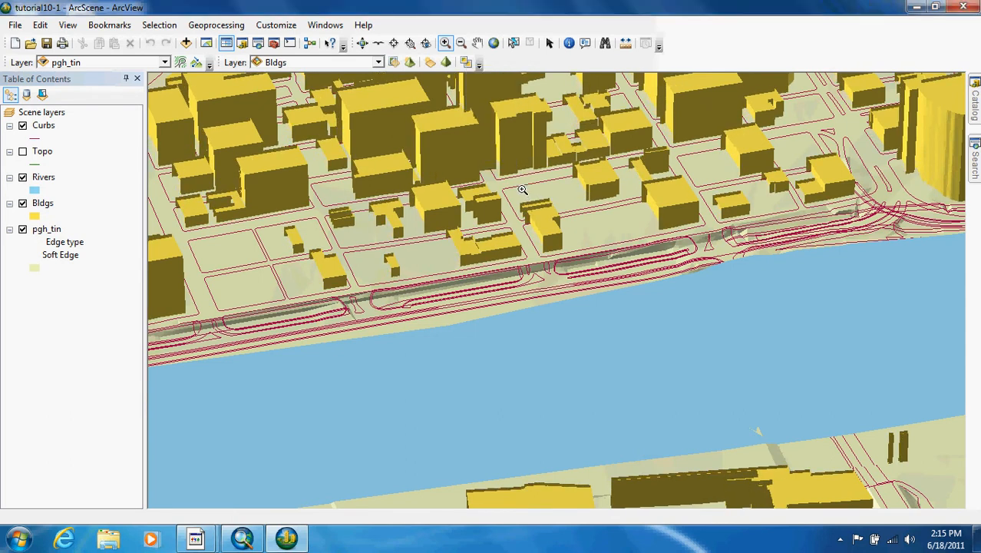
left_click(477, 62)
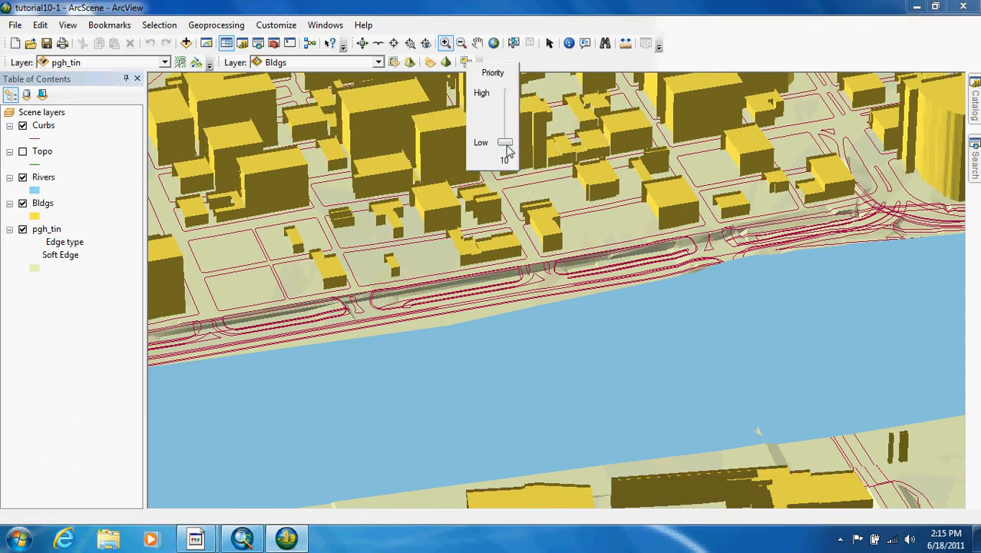
left_click_drag(506, 149, 511, 79)
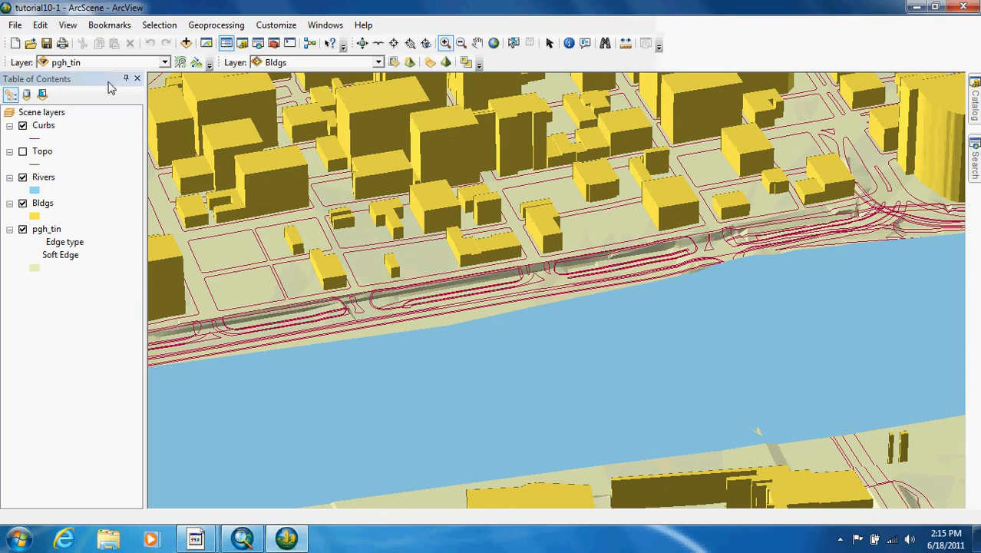
Step: Add the Trees feature class from 3DAnalyst.gdb to the scene
left_click(187, 45)
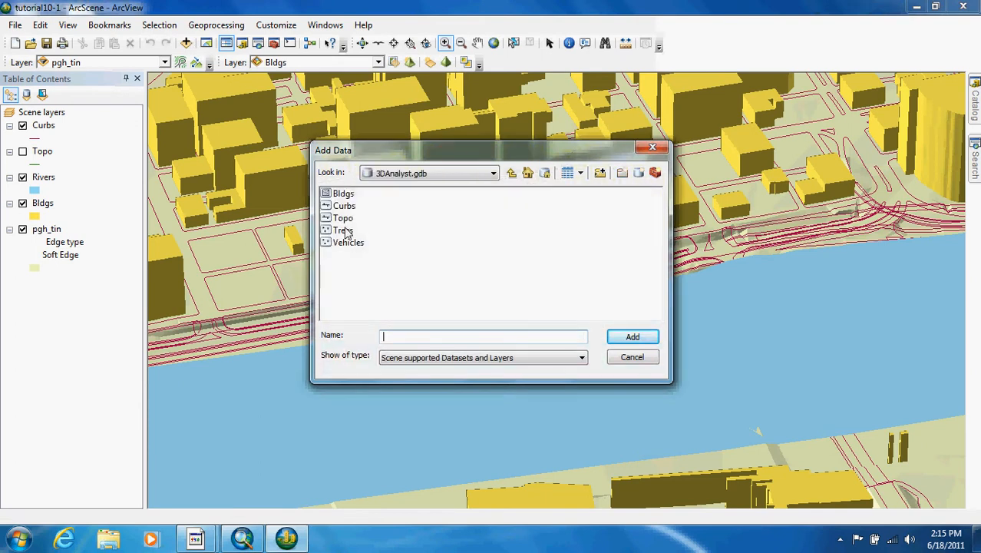
left_click(343, 230)
left_click(631, 338)
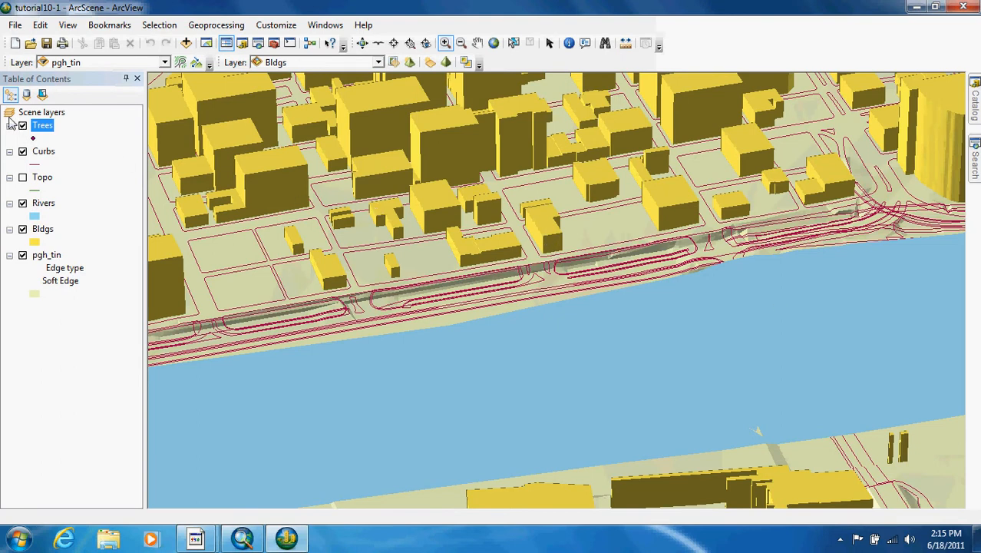
Step: Set the Trees layer's base heights to float on the custom surface pgh_tin
right_click(42, 127)
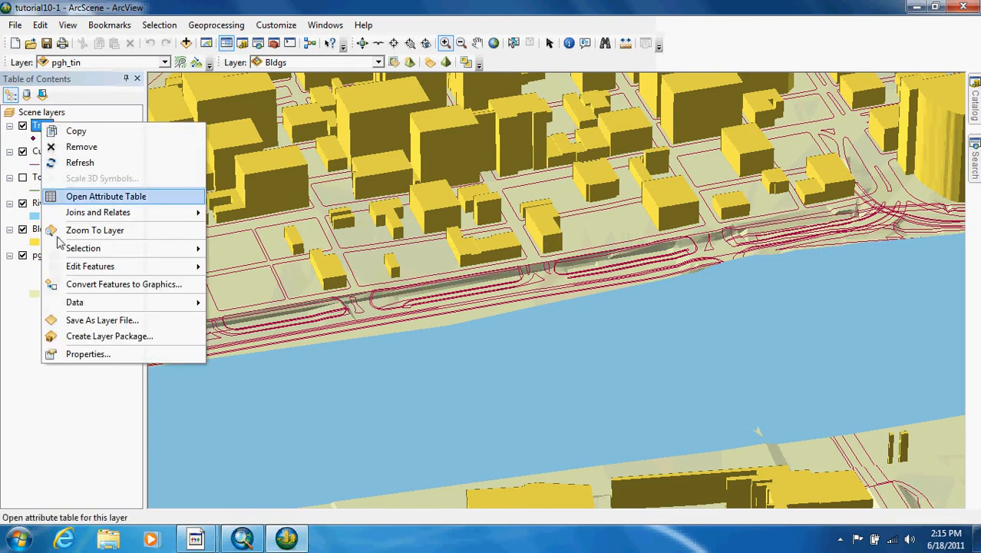
left_click(96, 353)
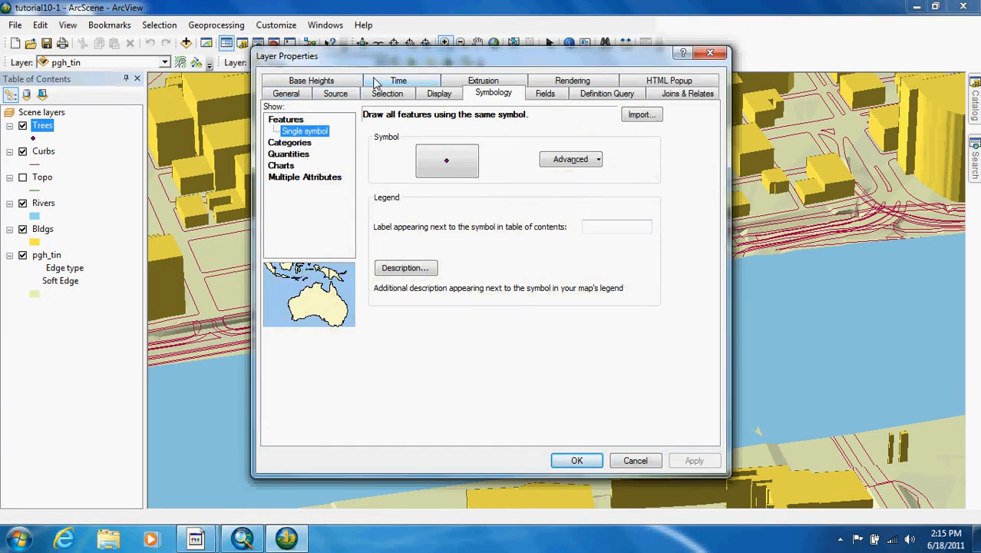
left_click(315, 83)
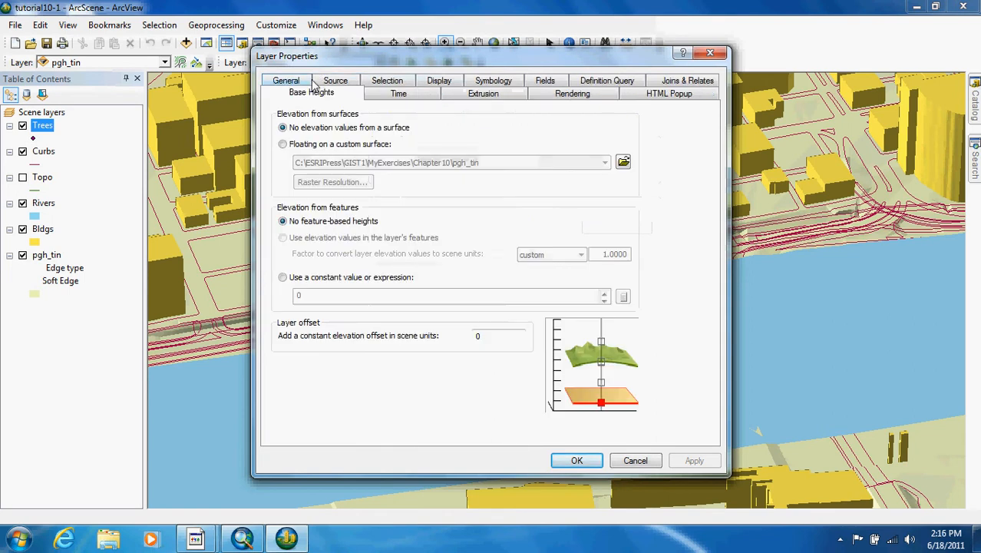
left_click(300, 148)
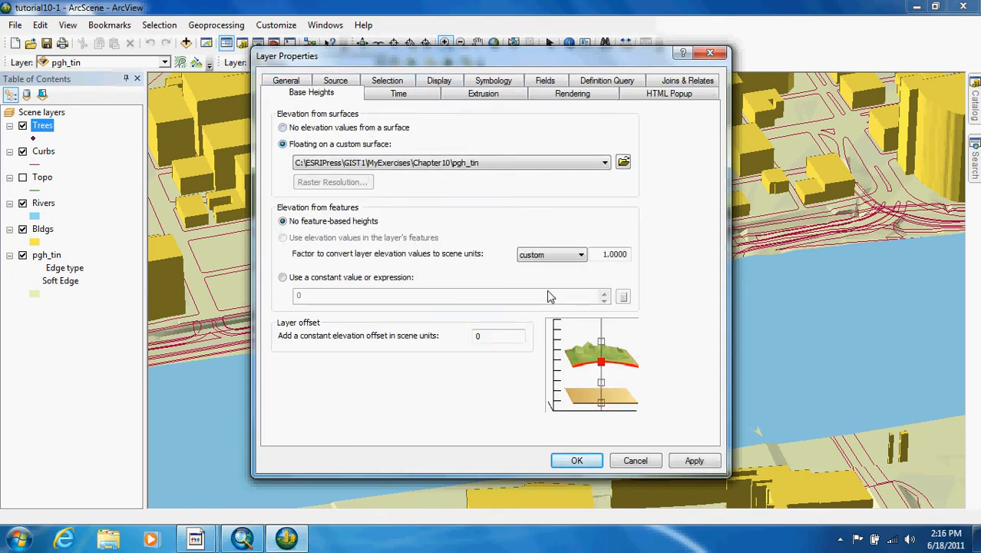
left_click(582, 464)
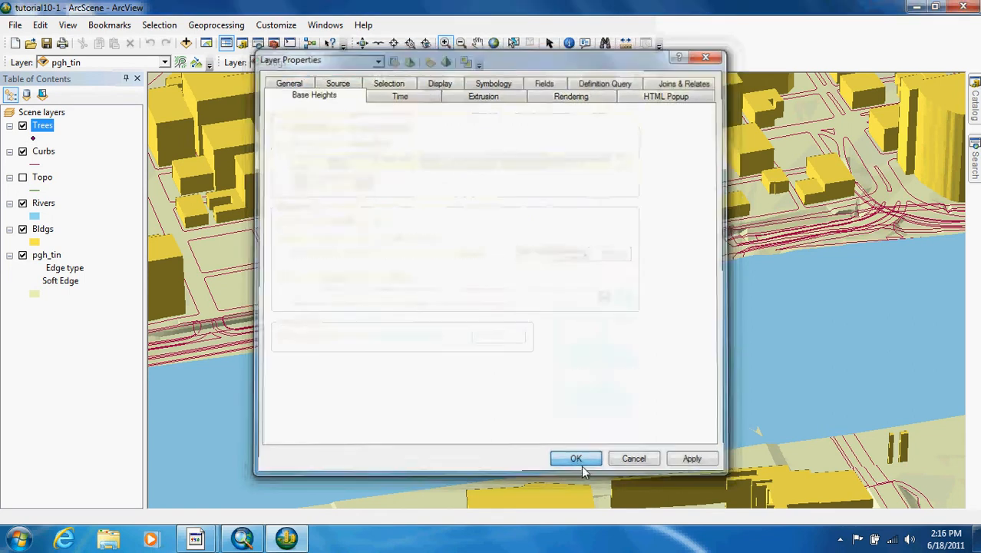
Step: In the symbol selection for the Trees layer, reference the 3D Trees style and remove the 3D Vehicles style
double_click(42, 127)
left_click(493, 81)
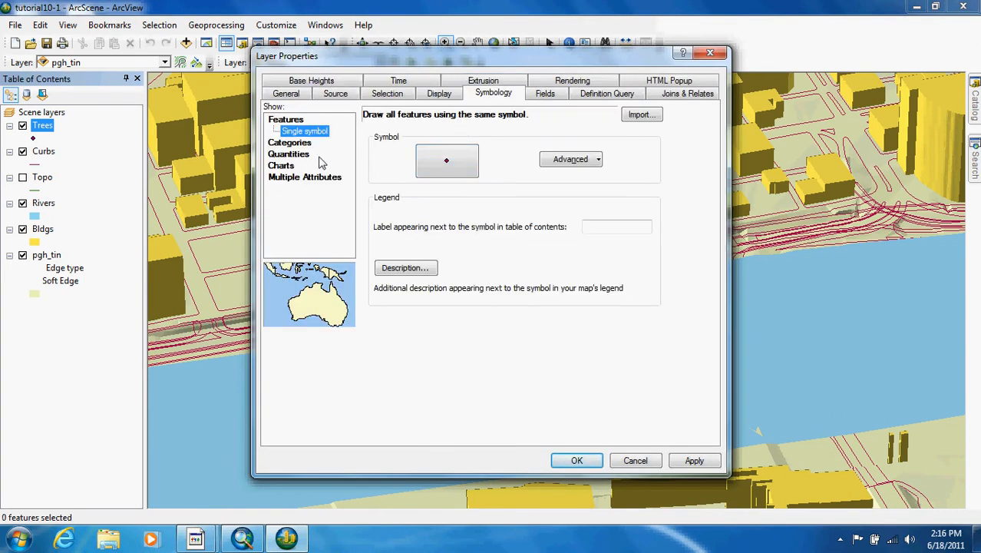
left_click(449, 161)
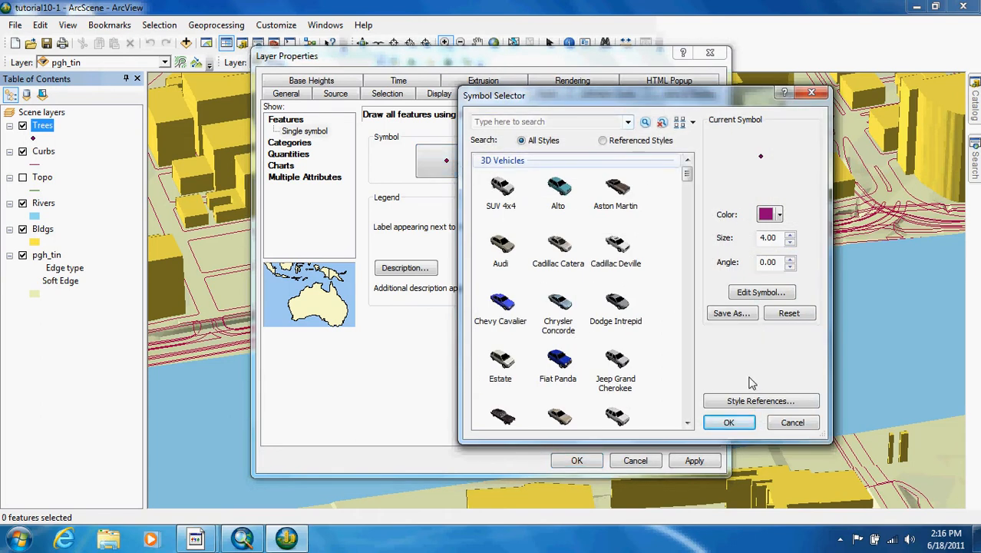
left_click(758, 404)
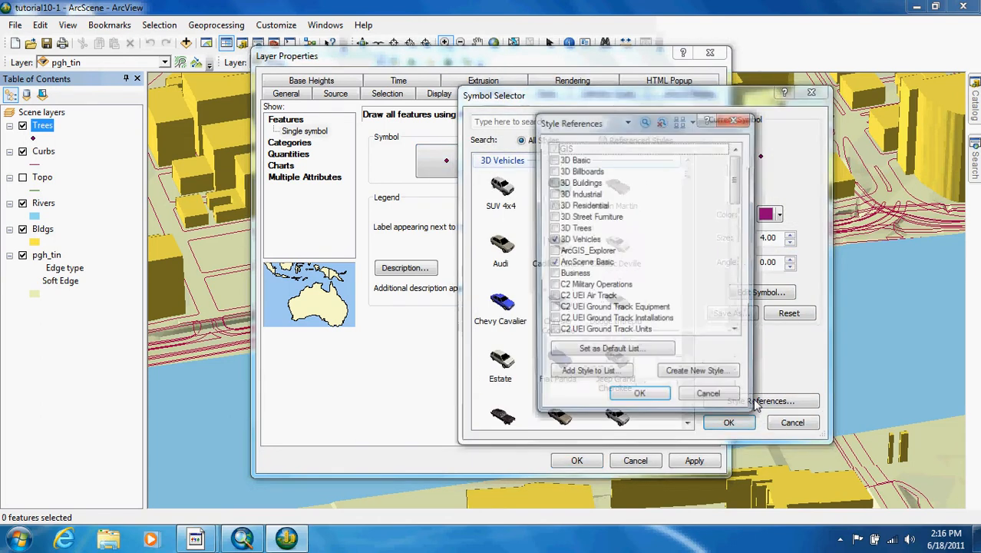
left_click(556, 241)
left_click(553, 228)
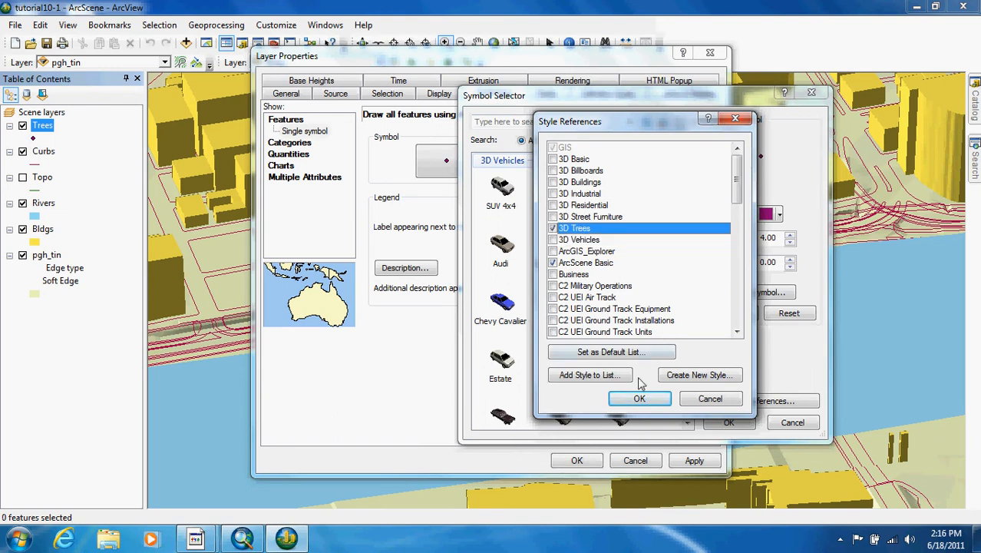
left_click(640, 400)
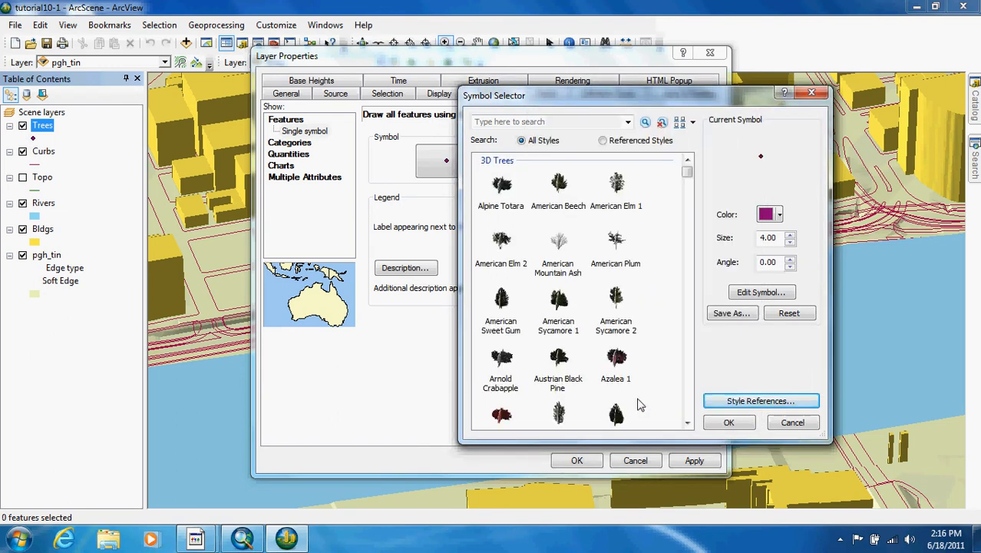
Step: Symbolize the Trees layer with the Bradford Pear 3D tree symbol and apply the layer properties
left_click(687, 422)
left_click(688, 423)
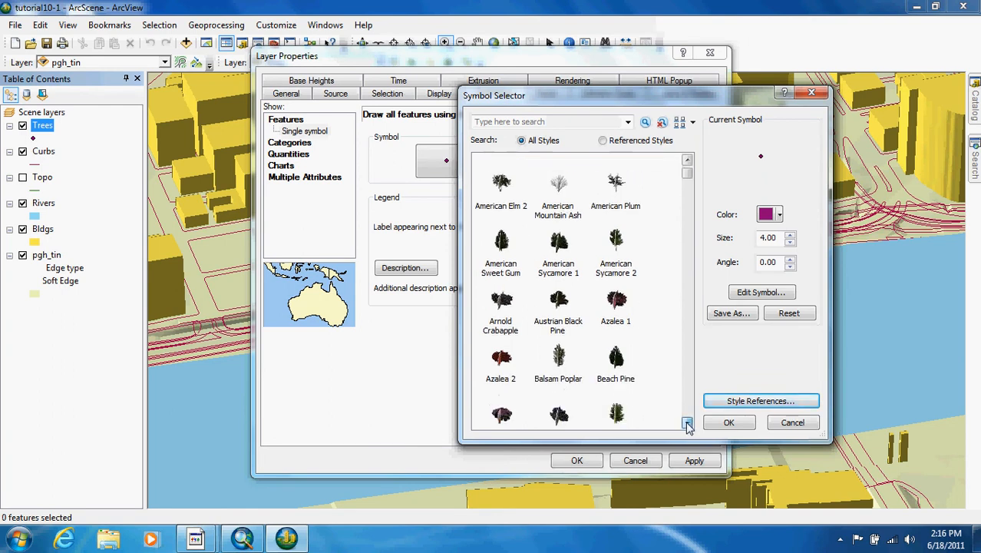
left_click(688, 423)
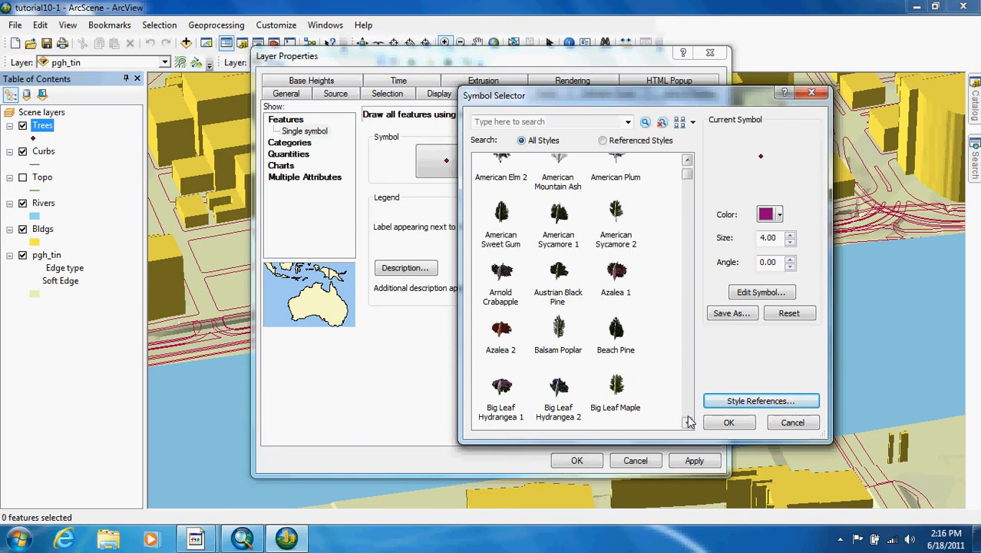
left_click(688, 422)
left_click(687, 423)
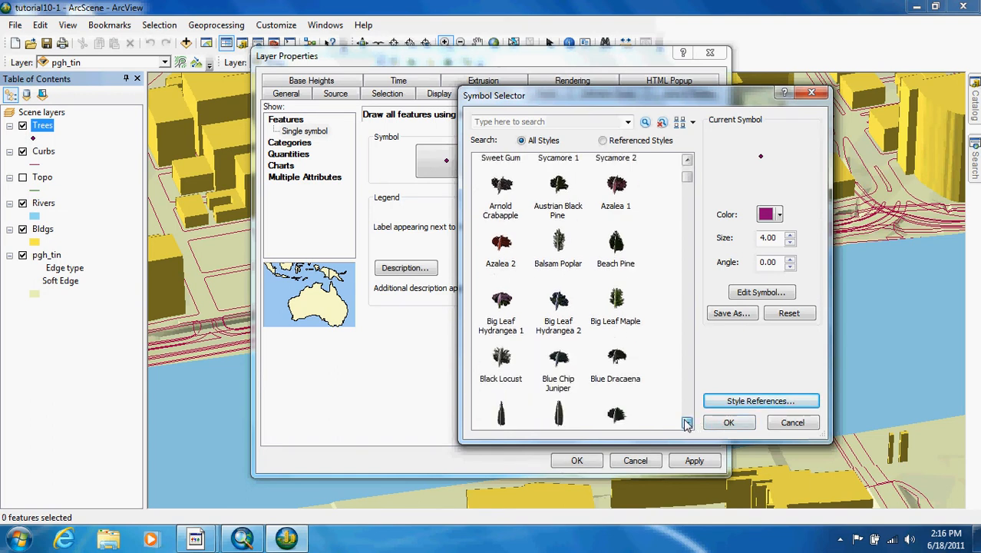
left_click(687, 424)
left_click(687, 423)
left_click(687, 423)
left_click(687, 423)
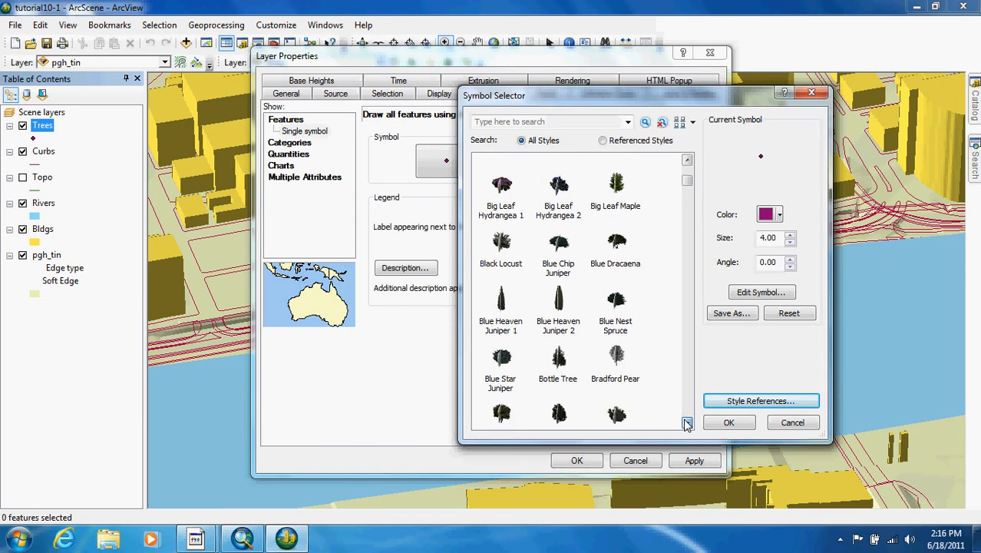
double_click(618, 355)
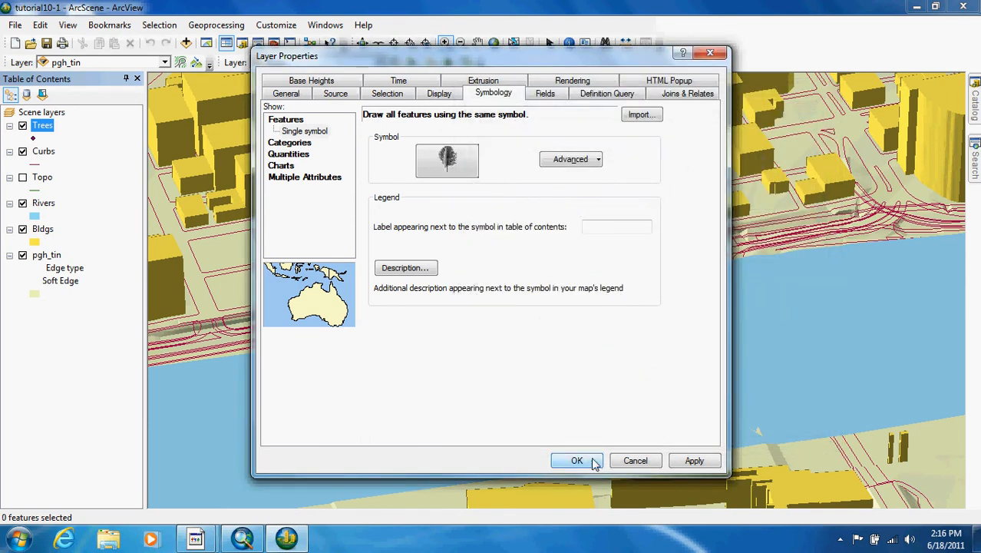
left_click(576, 460)
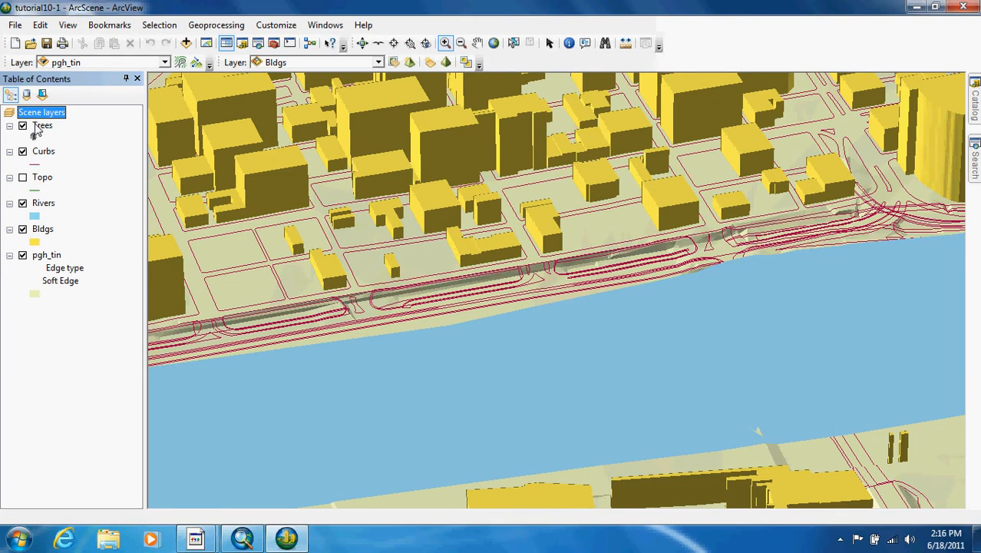
Step: Zoom to the Trees layer and try flying through the scene
right_click(38, 127)
mouse_move(112, 270)
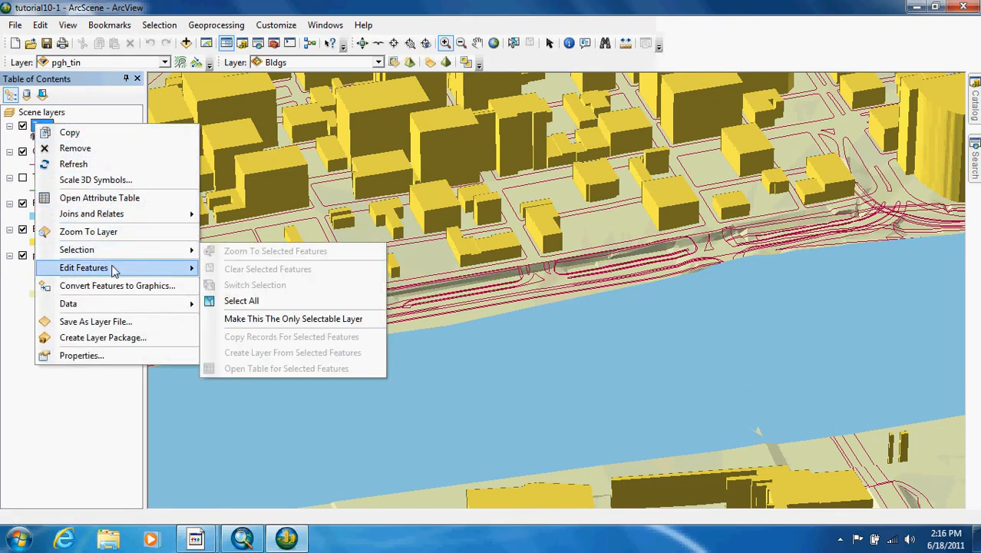
left_click(126, 232)
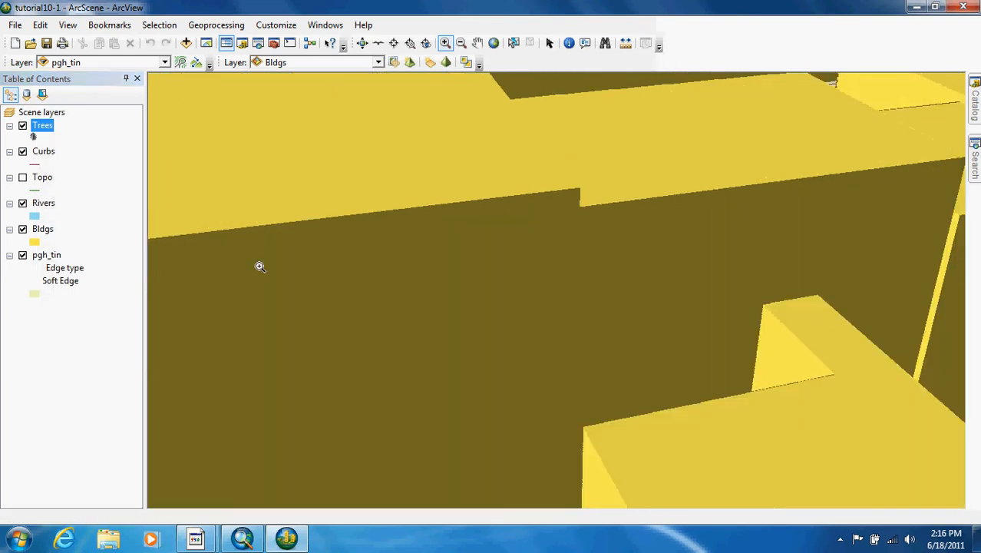
left_click(378, 43)
left_click(477, 394)
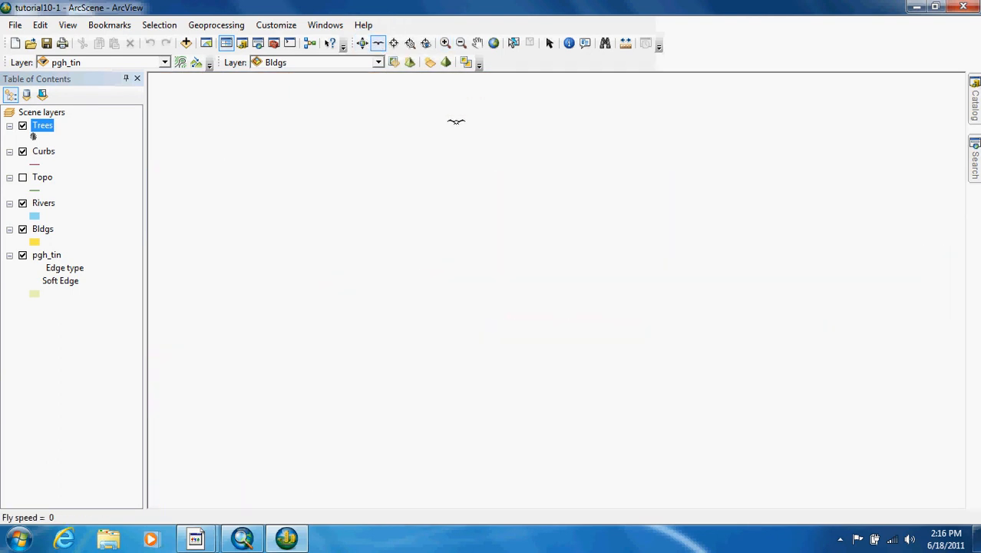
key("Escape")
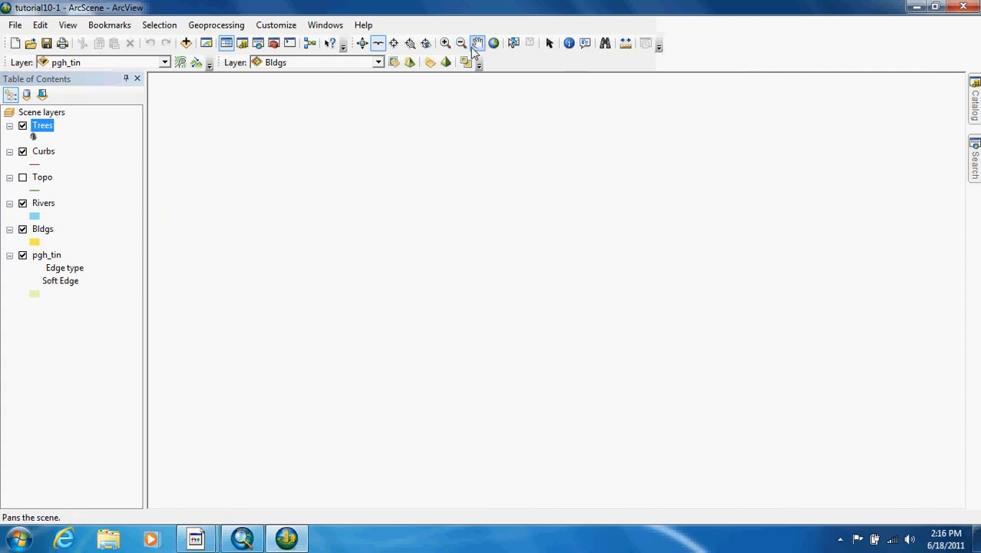
Step: Zoom to the extent of the Trees layer, orbit to street level and zoom in on the trees between the buildings
right_click(34, 132)
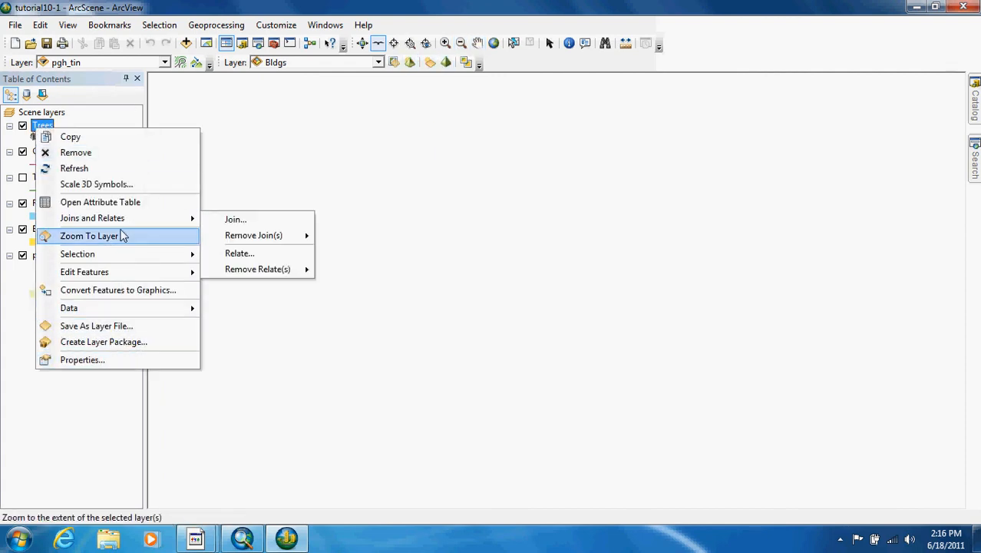
left_click(121, 236)
left_click(362, 47)
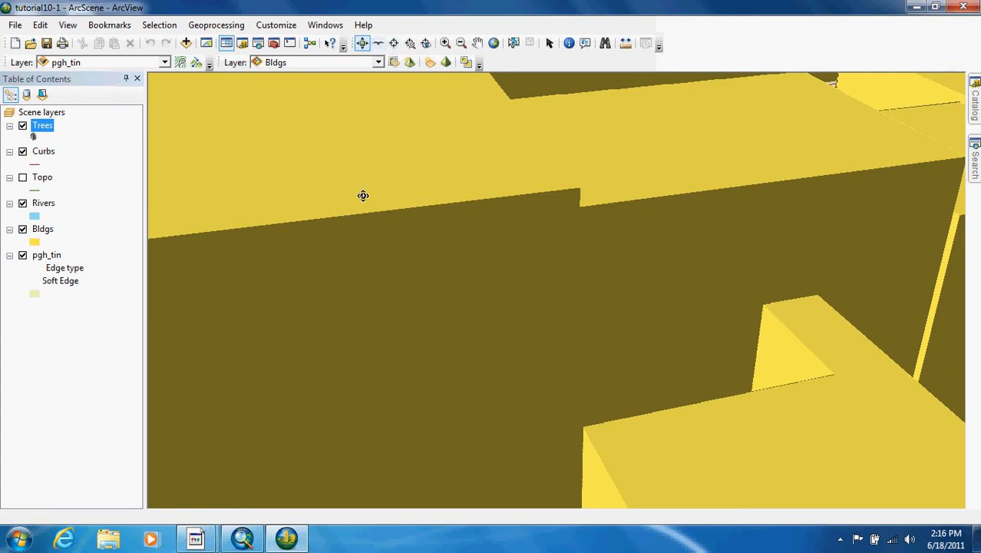
left_click_drag(304, 311, 555, 290)
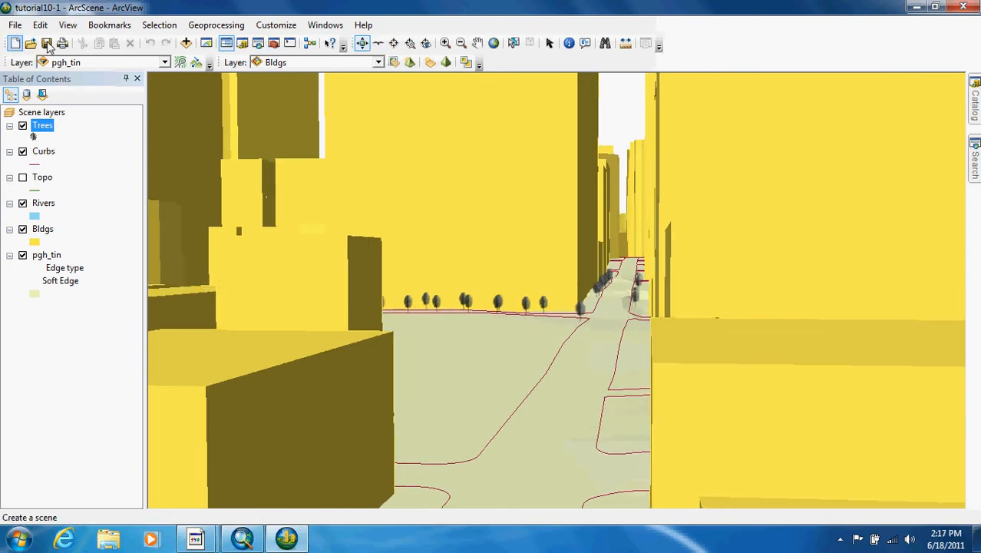
left_click(446, 43)
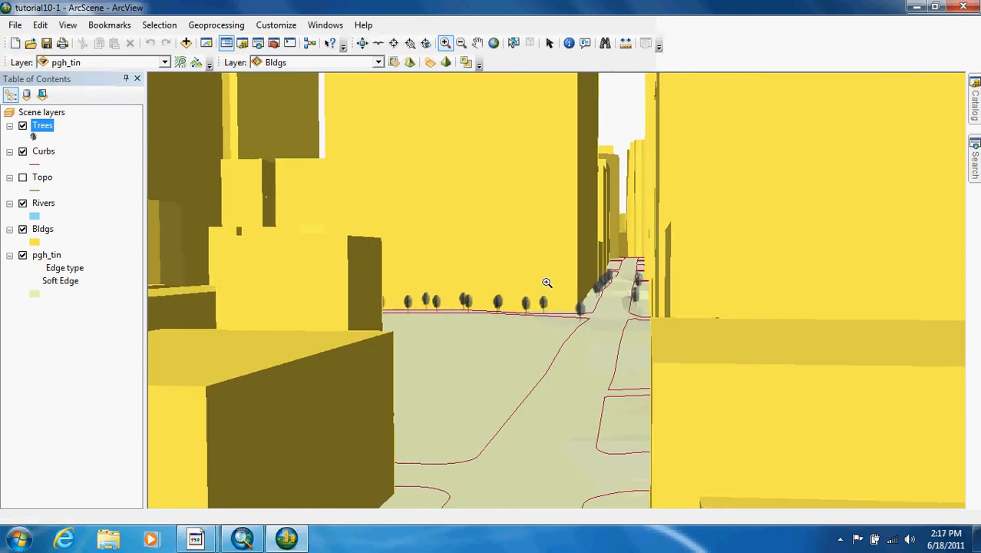
left_click_drag(451, 200, 832, 427)
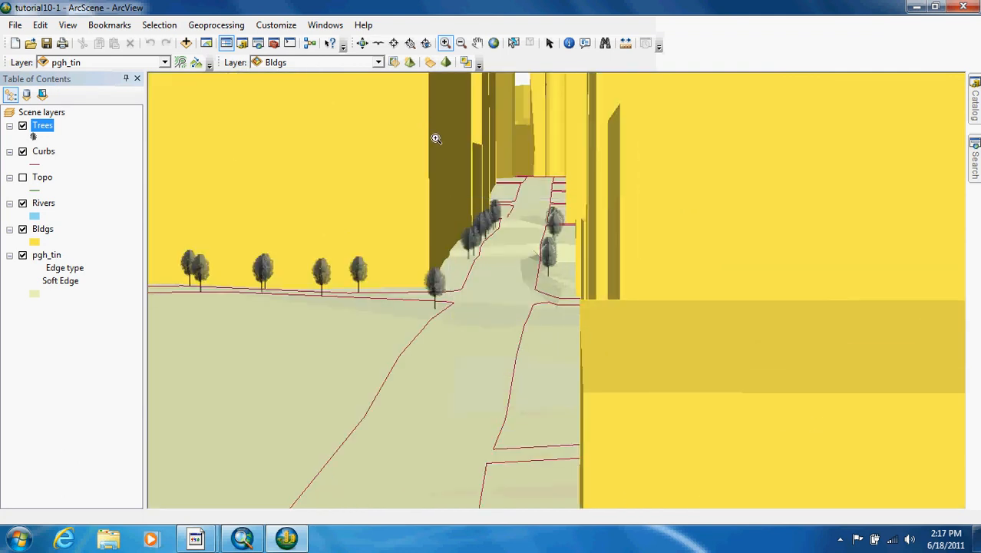
Step: Add the Vehicles feature class to the scene and set its base heights to float on a custom surface
left_click(186, 43)
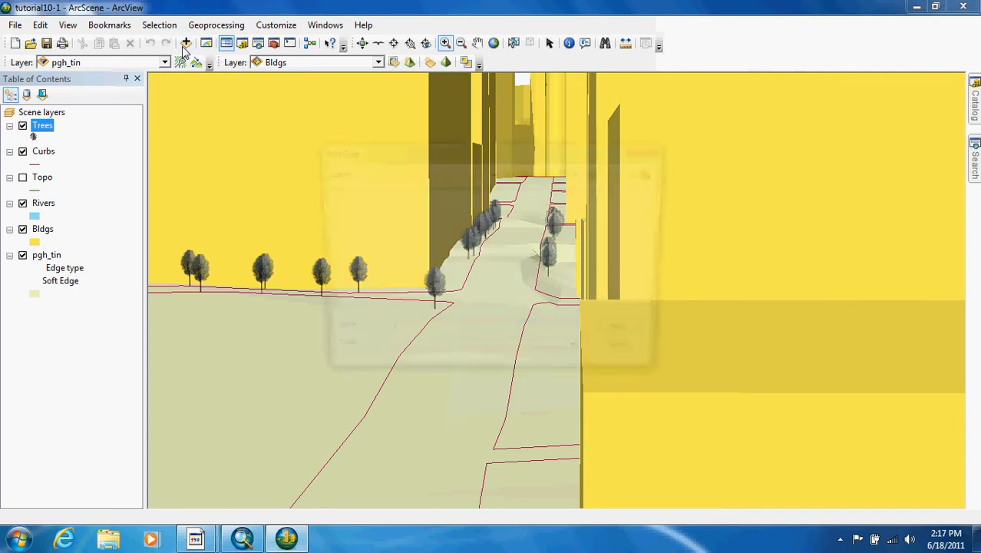
double_click(358, 245)
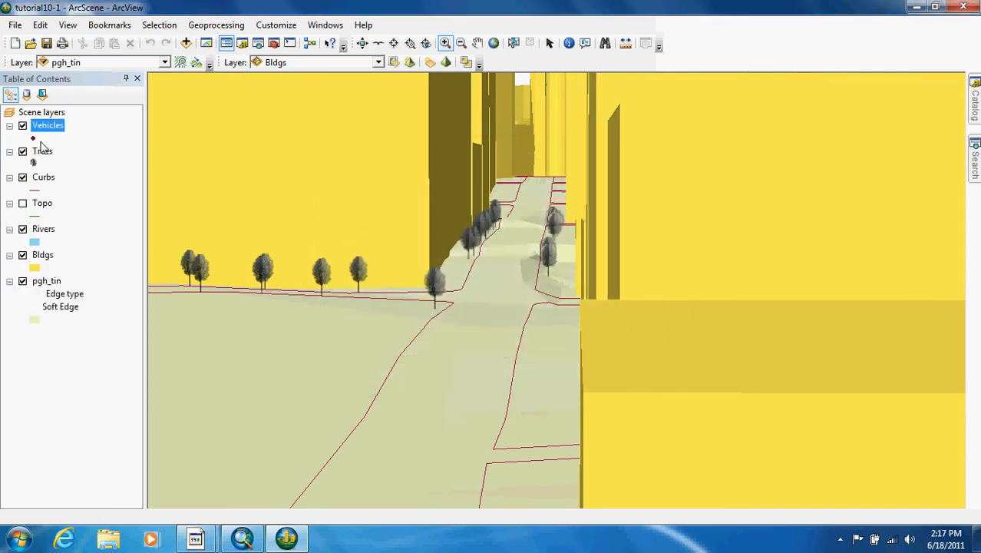
right_click(46, 129)
left_click(127, 356)
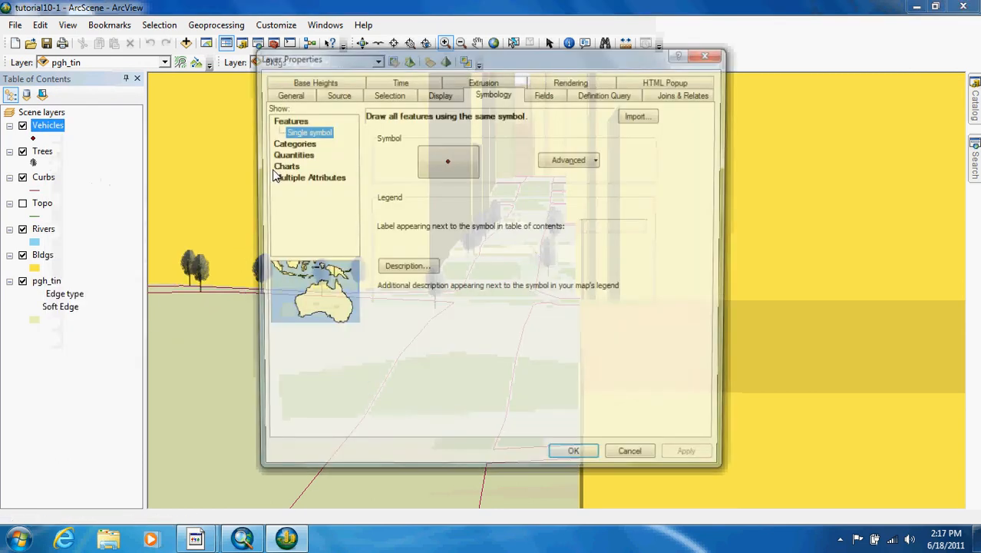
left_click(308, 81)
left_click(283, 144)
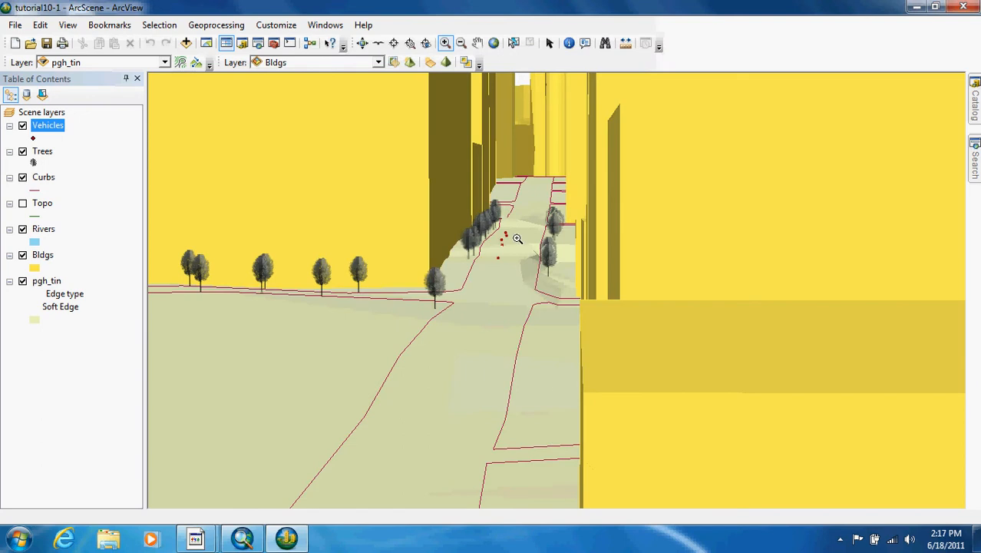
Step: Categorize the Vehicles layer by unique values of the Type field and add all values
double_click(56, 126)
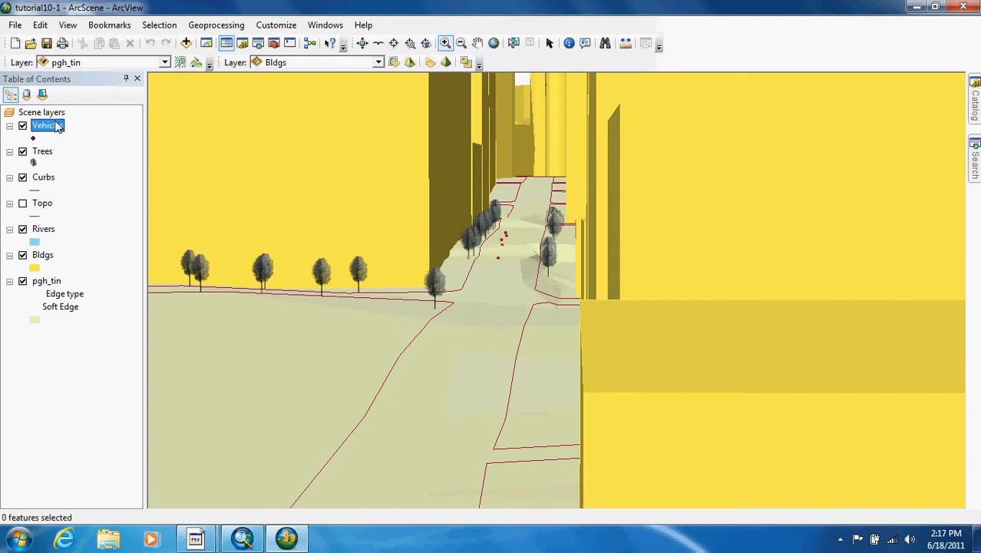
left_click(473, 83)
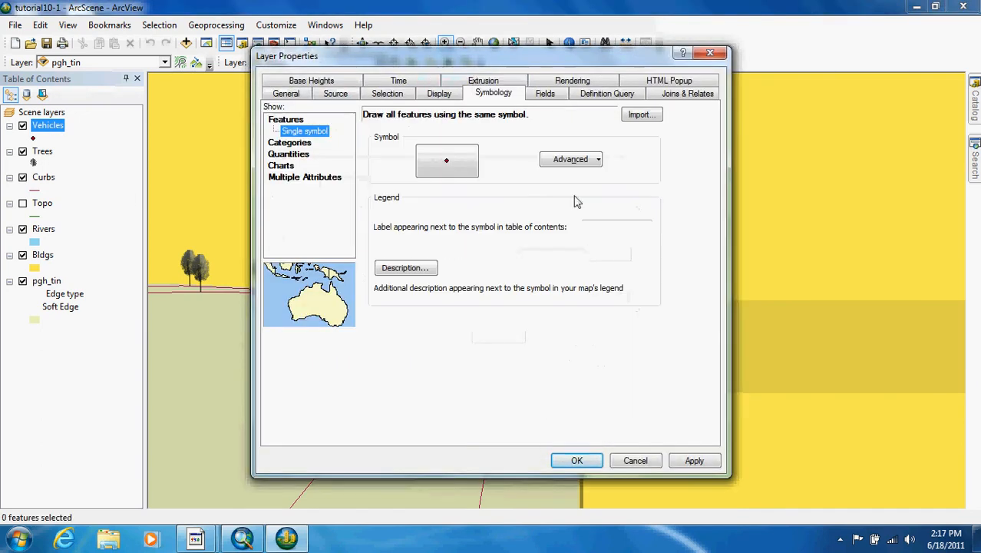
left_click(300, 144)
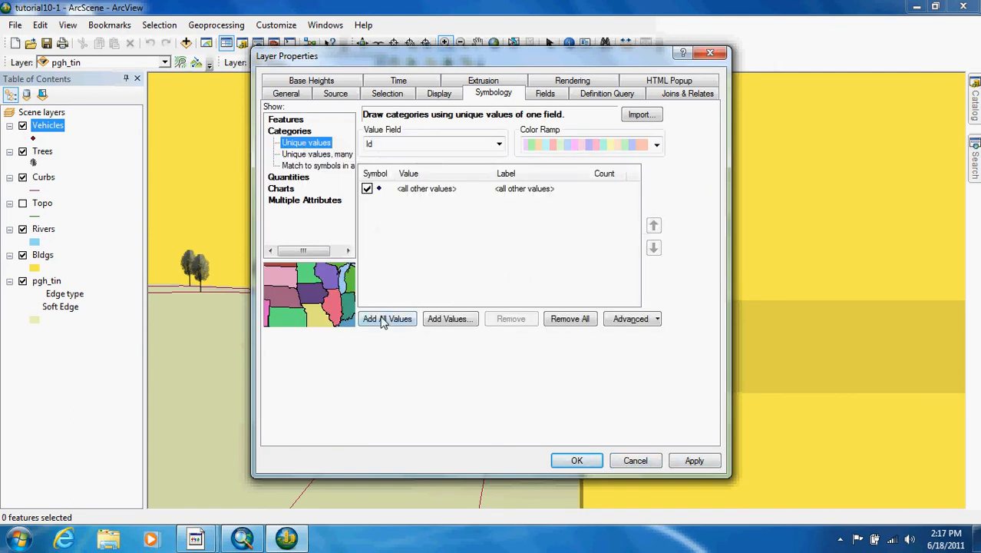
left_click(498, 144)
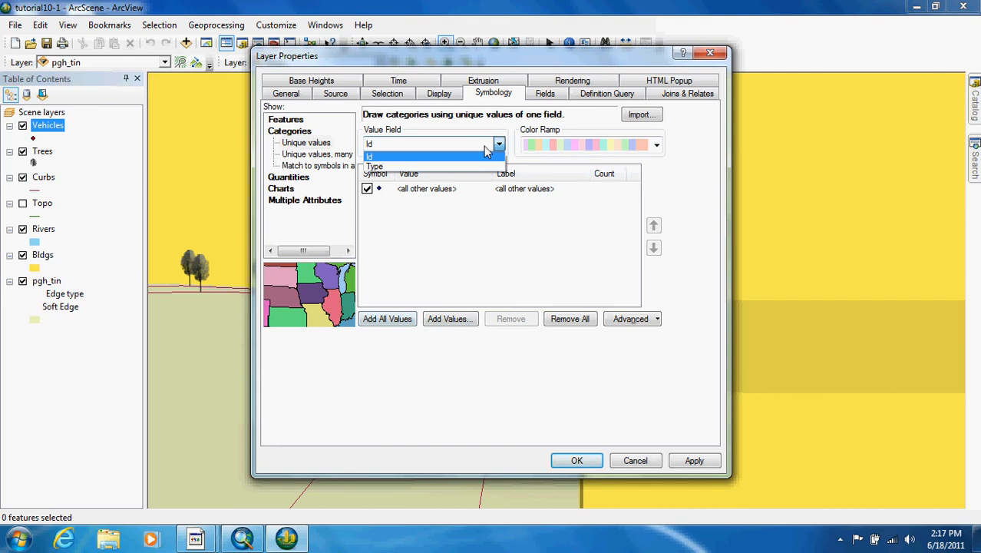
left_click(432, 174)
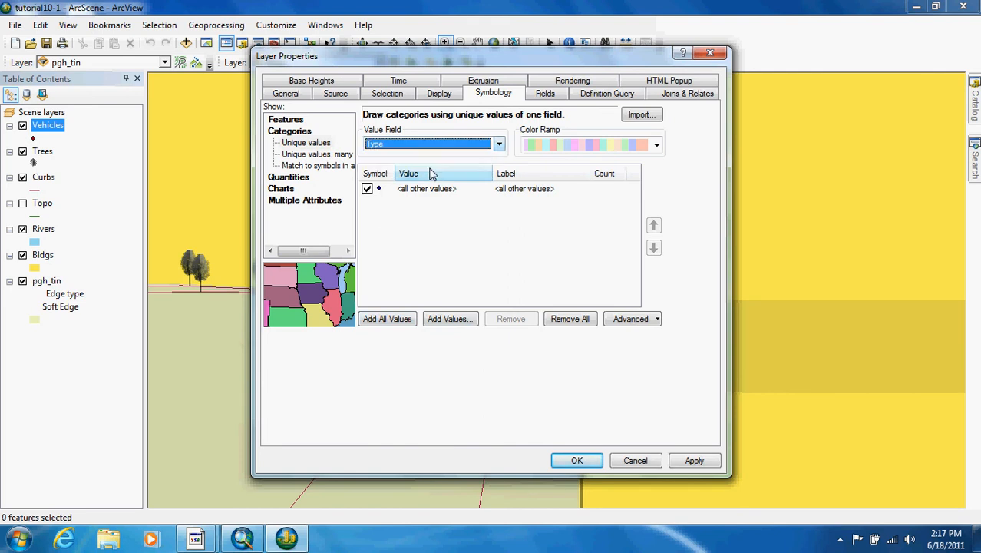
left_click(388, 326)
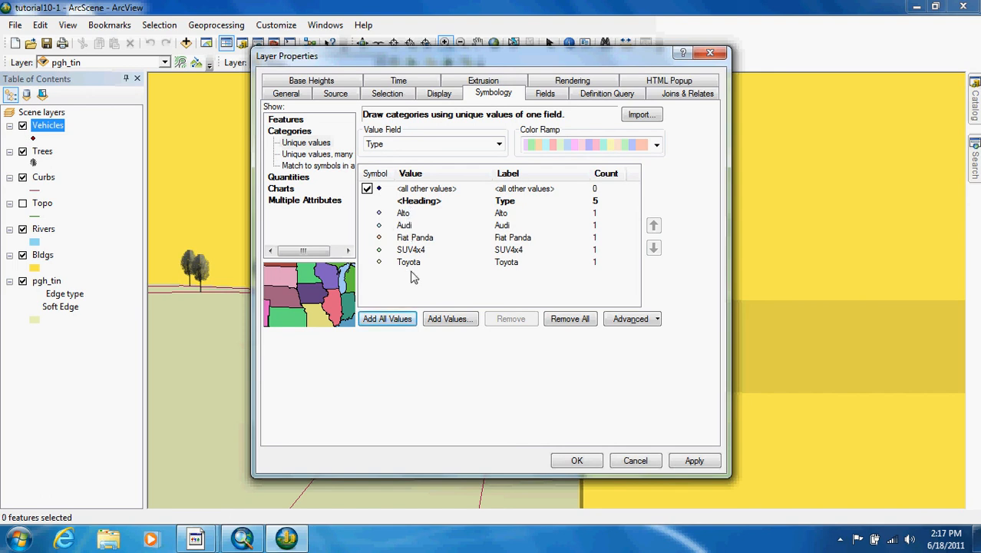
Step: In the symbol selection for the Alto value, reference the 3D Vehicles style and remove the 3D Trees style
double_click(379, 215)
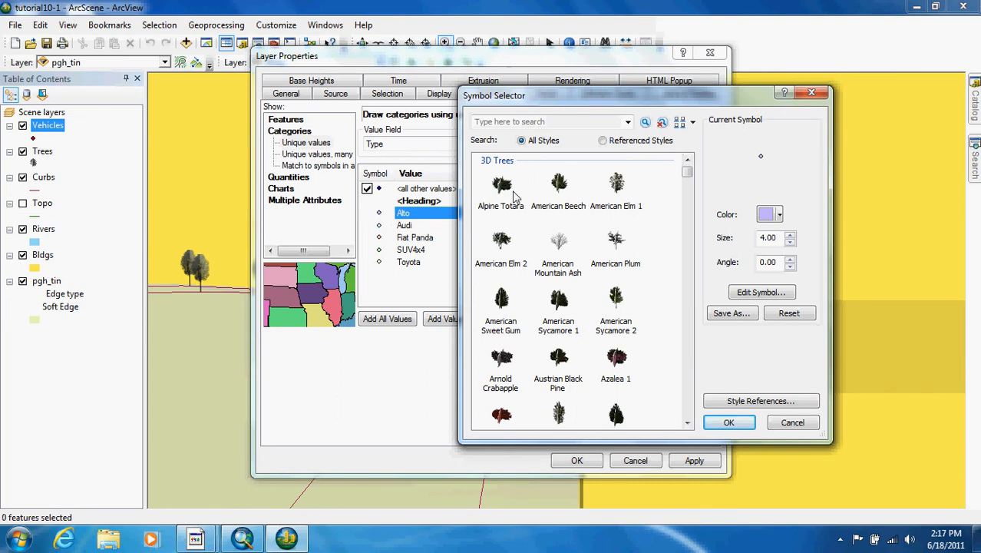
left_click(762, 401)
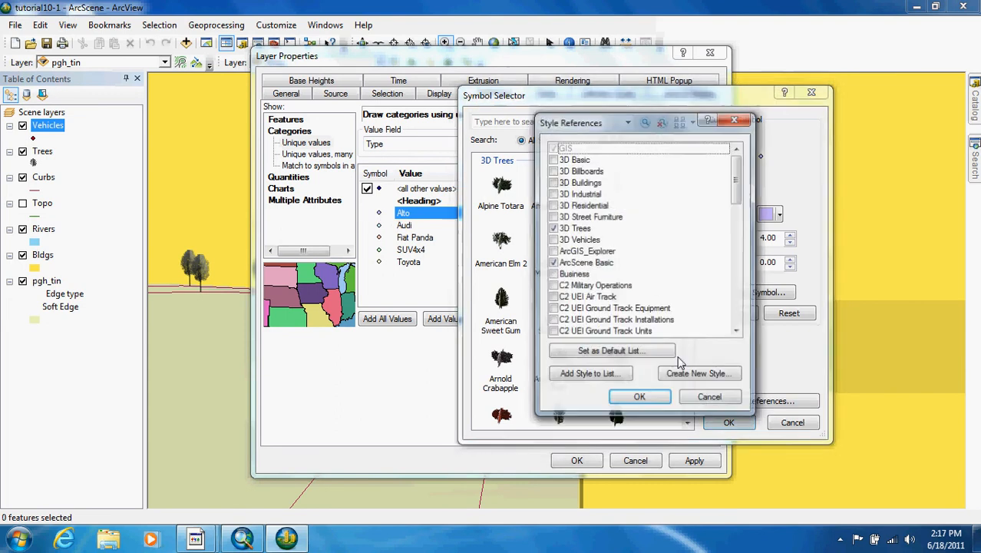
left_click(553, 229)
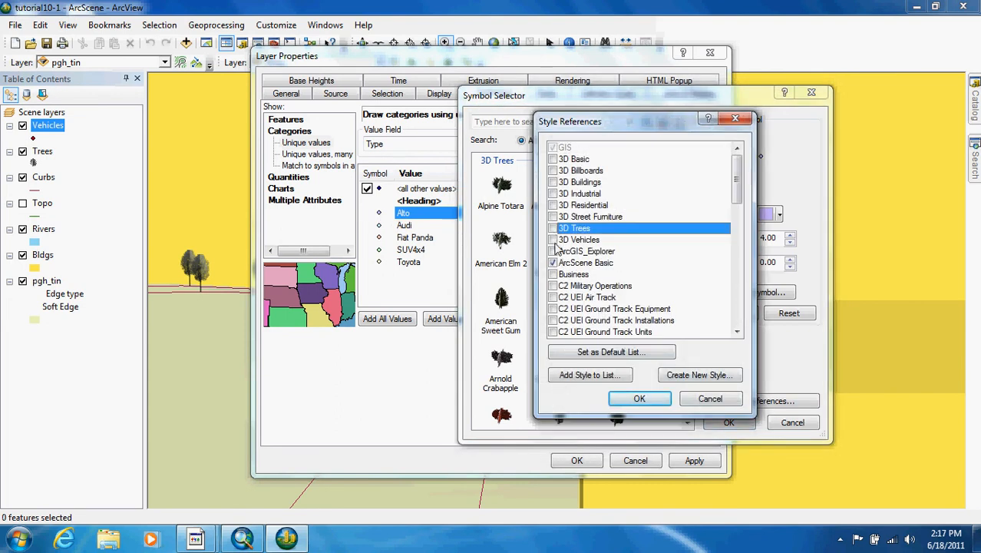
left_click(552, 239)
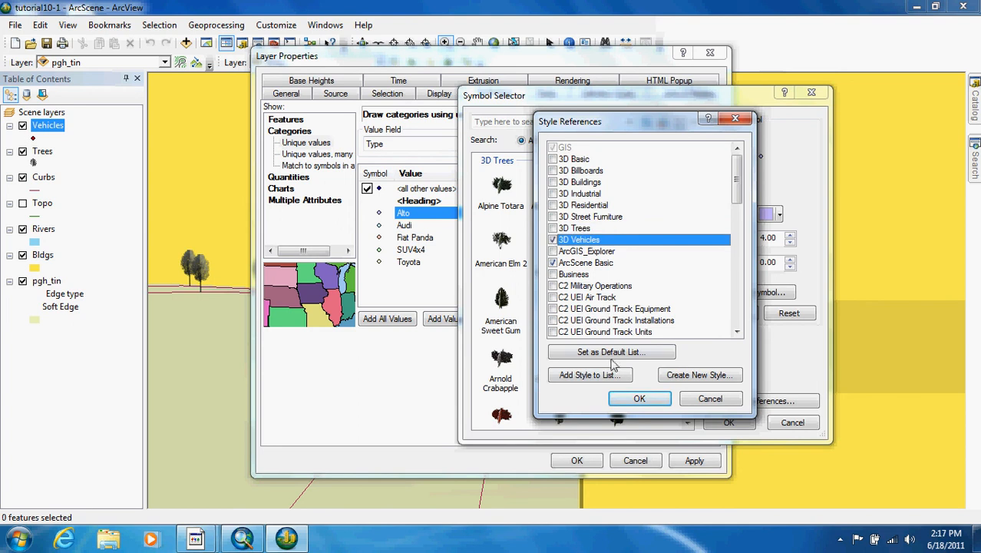
left_click(638, 399)
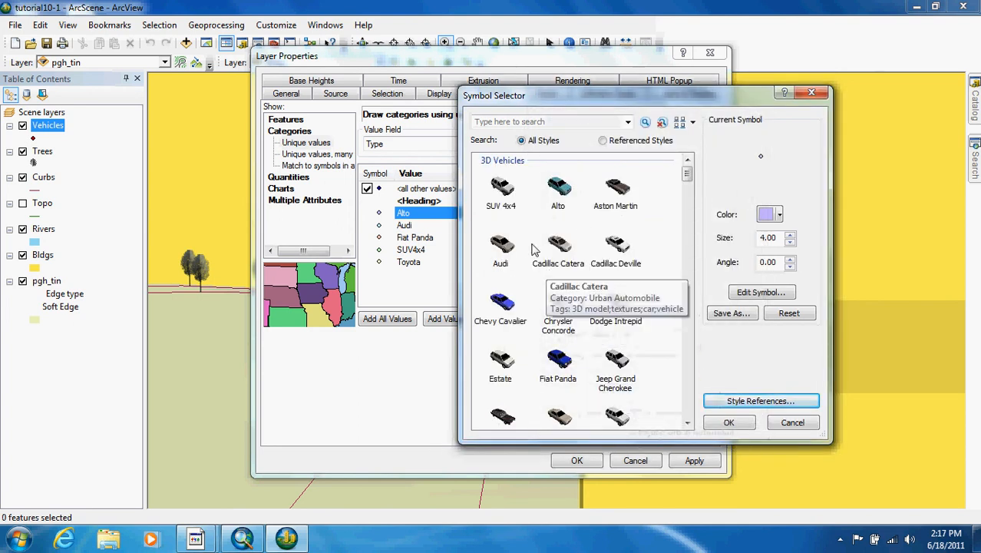
Step: Assign the Alto, Audi and Fiat Panda 3D vehicle symbols to the Type values of the same names
double_click(558, 191)
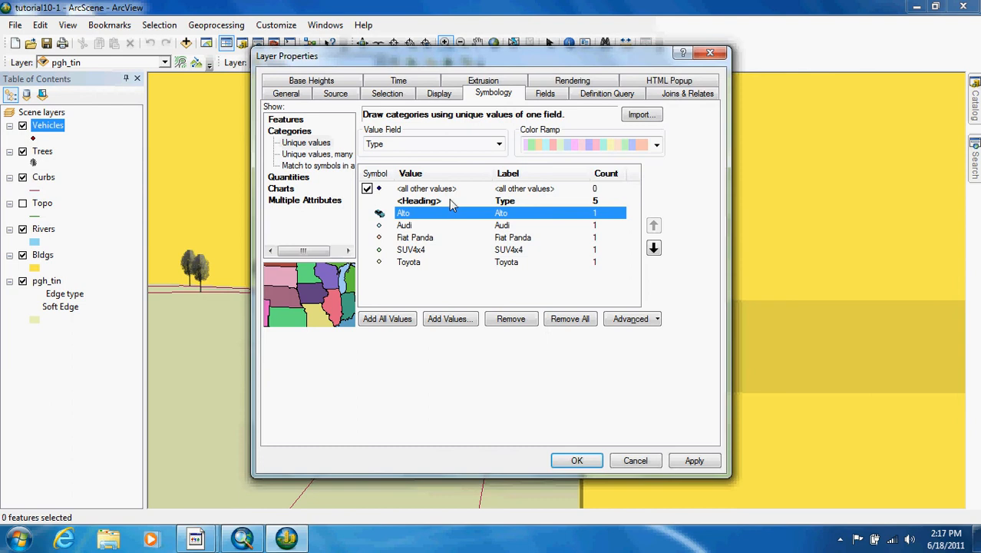
double_click(379, 226)
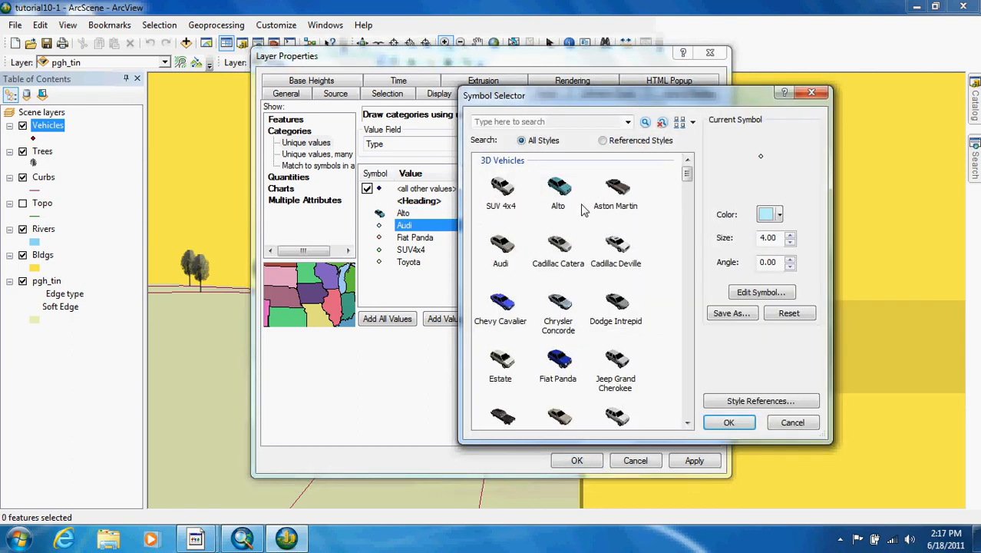
double_click(500, 244)
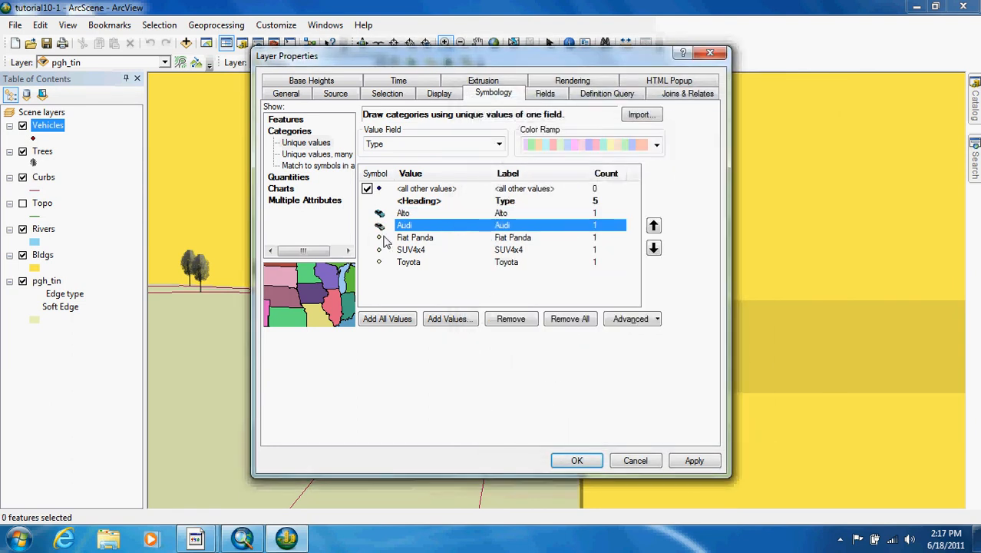
left_click(382, 240)
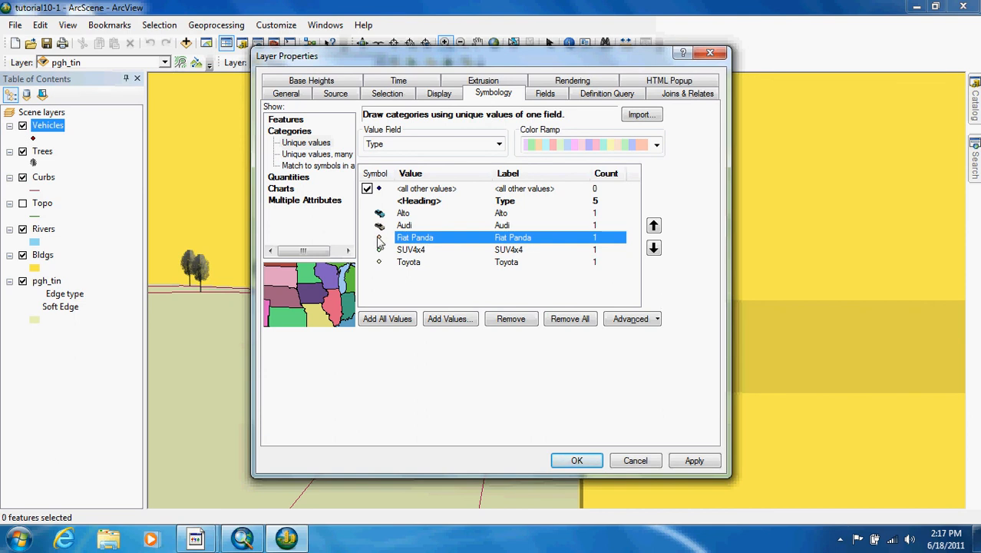
double_click(379, 240)
double_click(568, 376)
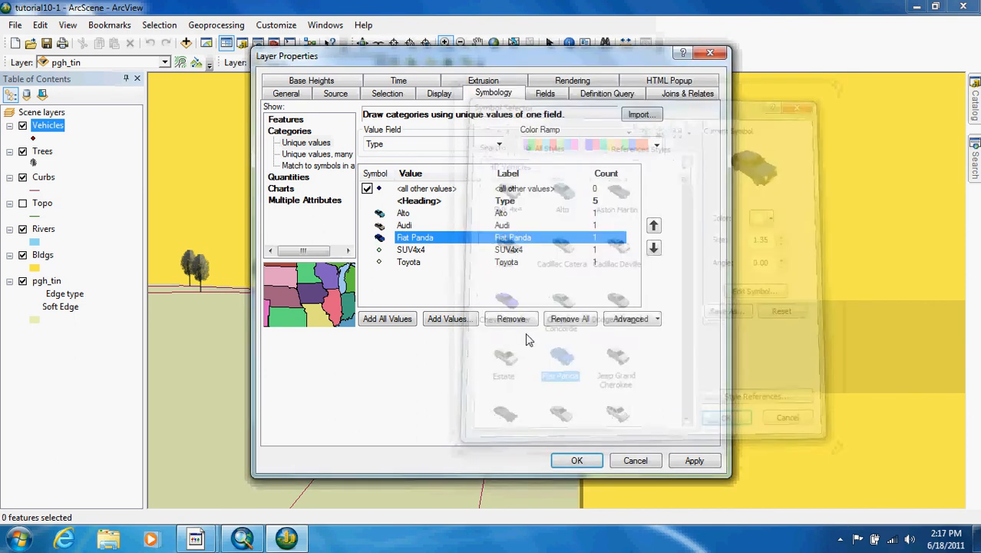
Step: Assign the SUV 4x4 and Toyota 3D vehicle symbols to the SUV4x4 and Toyota values and apply the Vehicles layer symbology
left_click(541, 251)
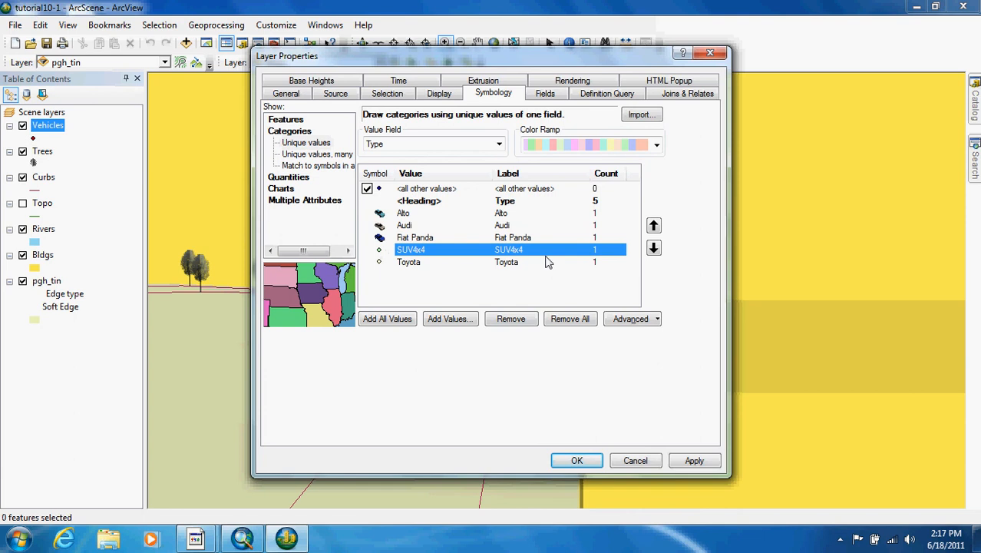
double_click(380, 251)
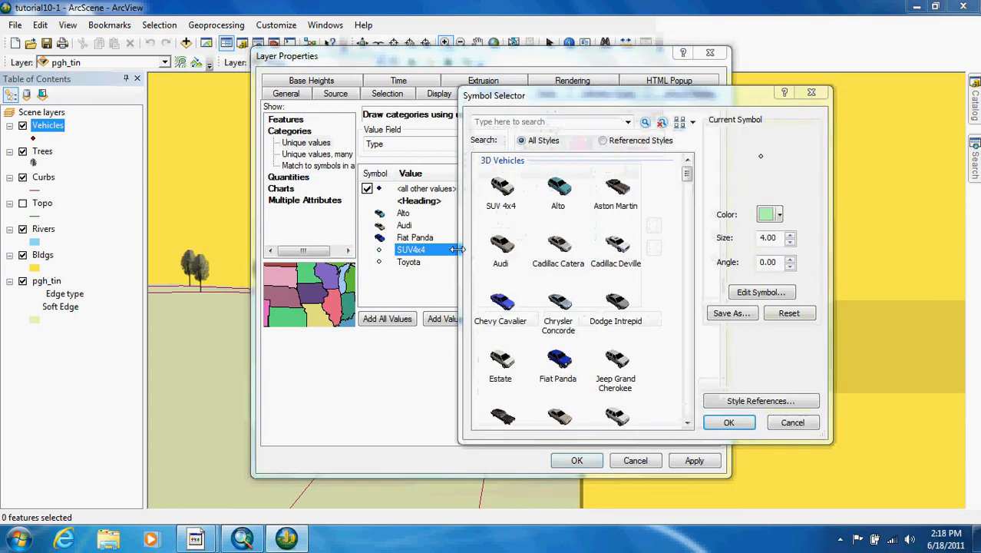
double_click(503, 188)
left_click(382, 263)
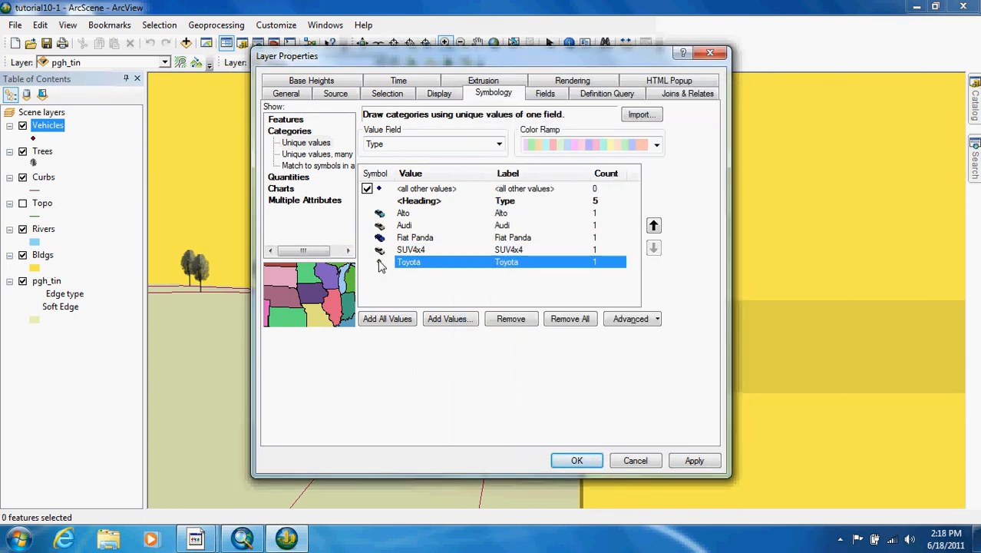
double_click(379, 262)
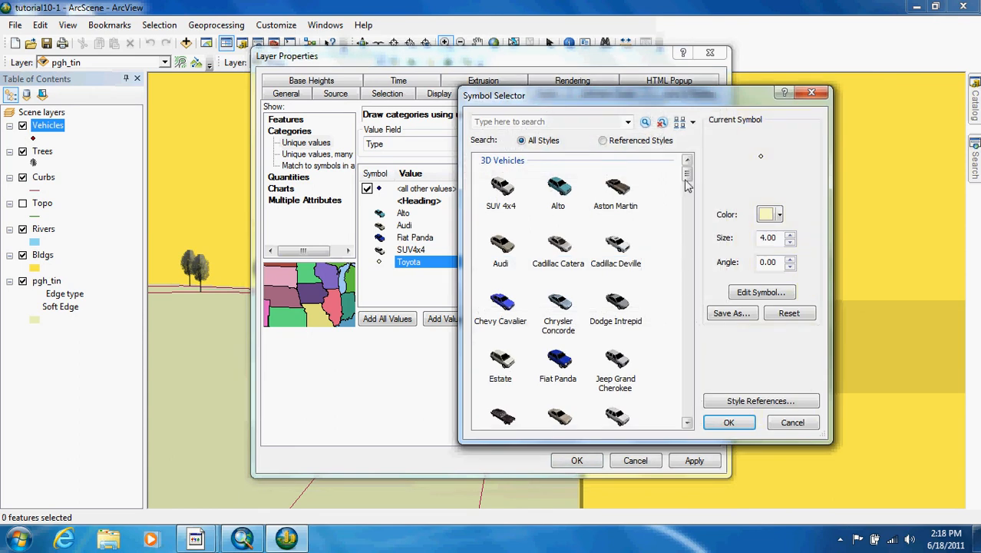
left_click(688, 423)
left_click(688, 424)
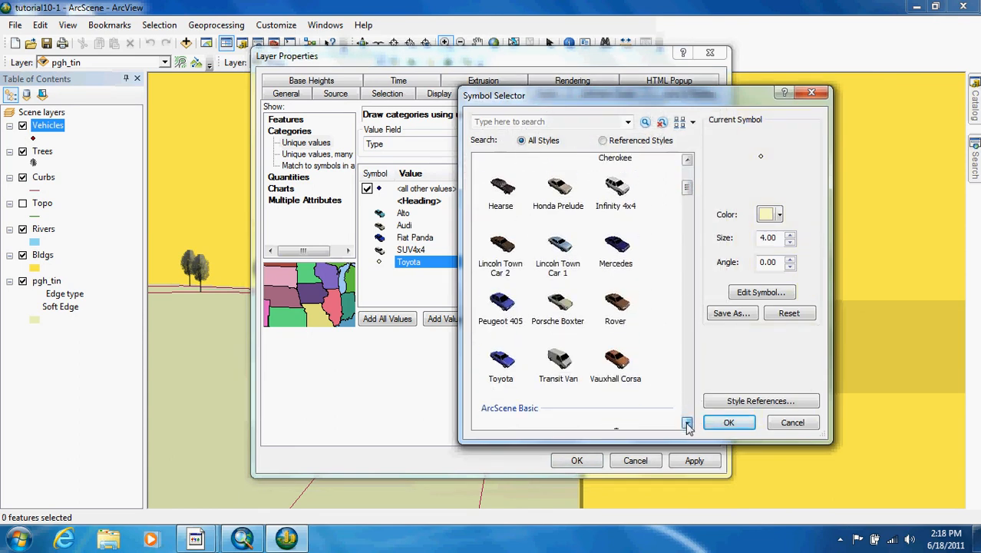
left_click(502, 361)
left_click(729, 422)
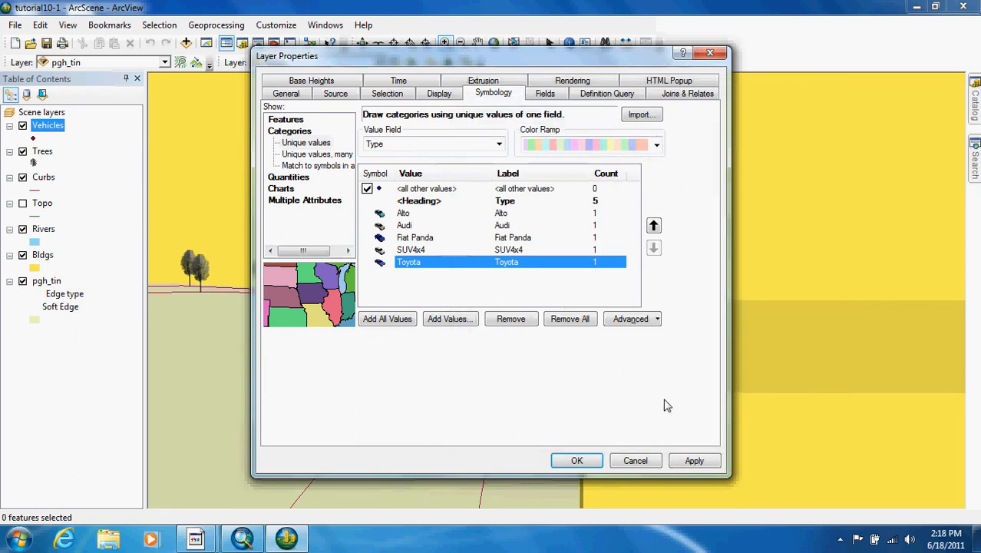
left_click(577, 460)
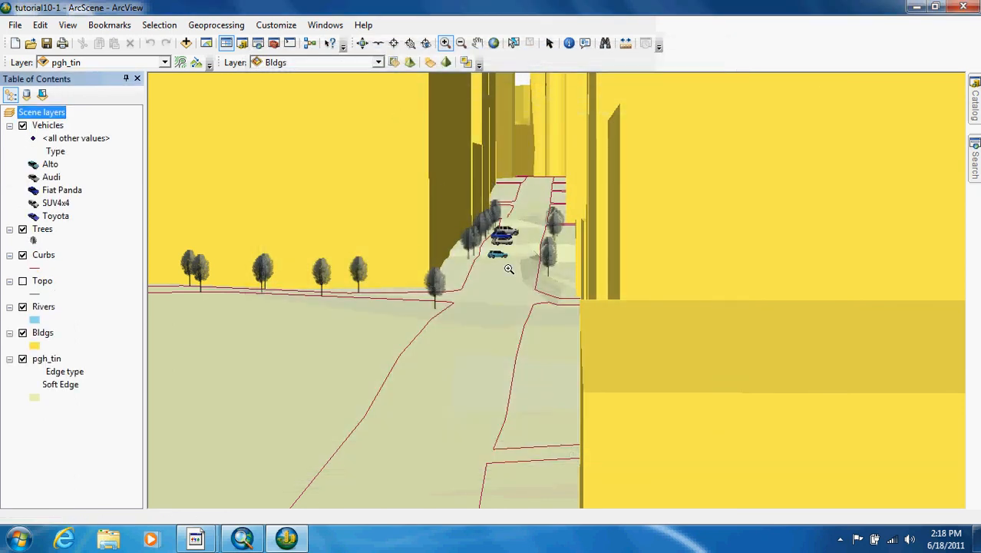
Step: Inspect the 3D vehicles and trees along the street up close and from a steeper angle
left_click_drag(444, 192, 590, 318)
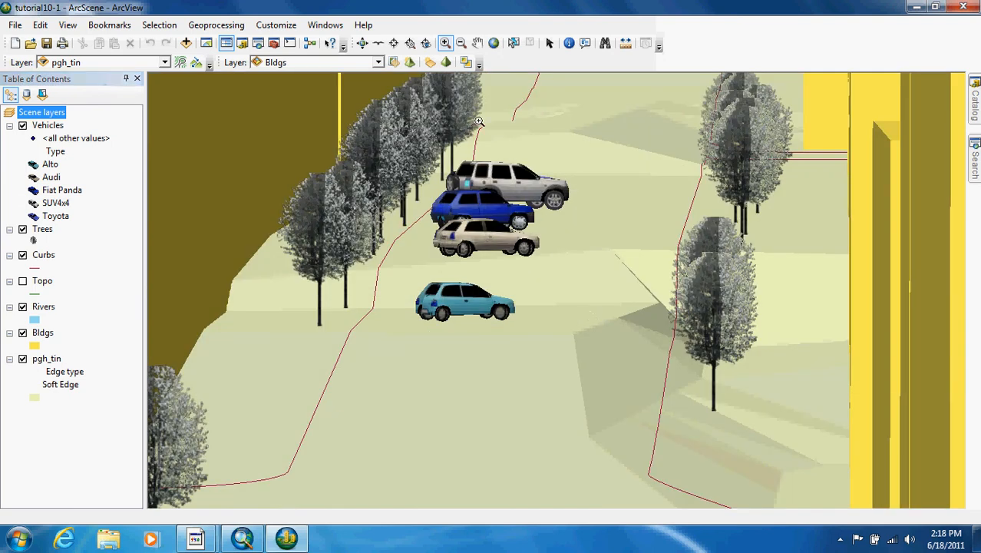
left_click(363, 43)
left_click_drag(458, 165, 496, 231)
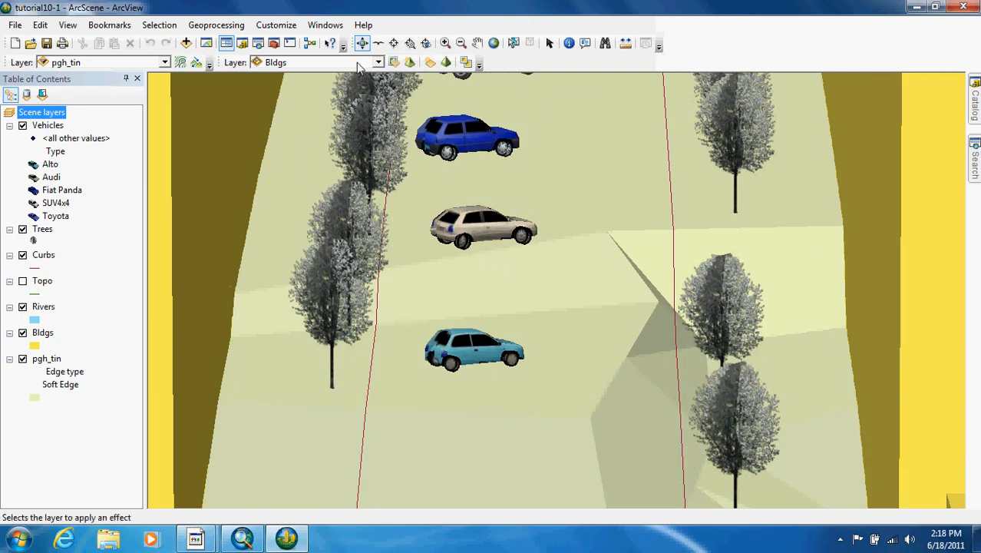
Step: Select the Alto symbol class of the Vehicles layer
left_click(550, 44)
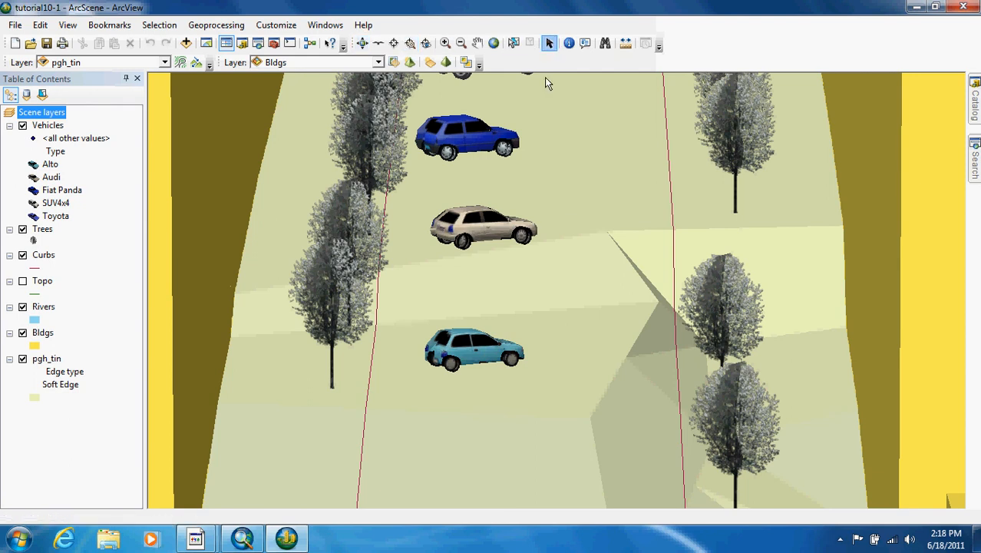
right_click(479, 221)
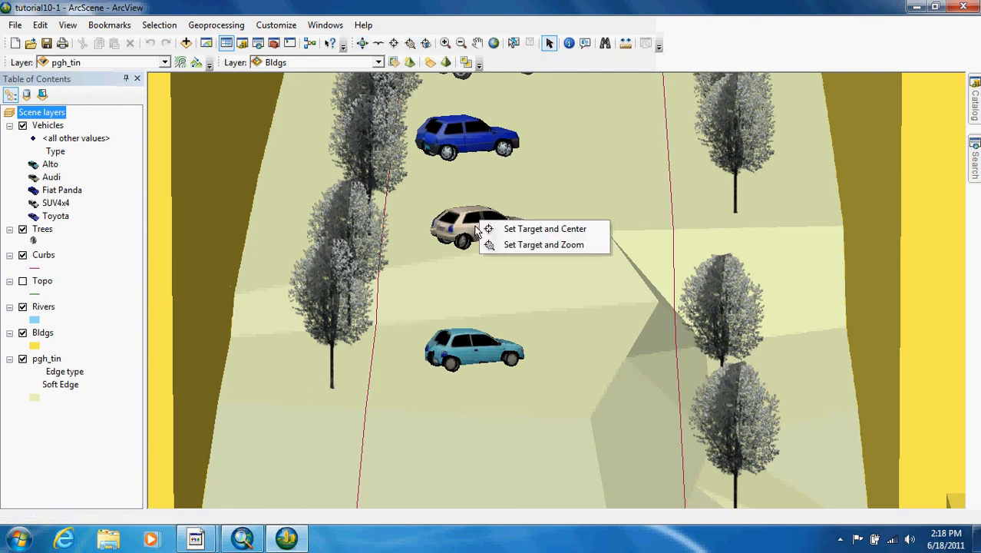
left_click(50, 164)
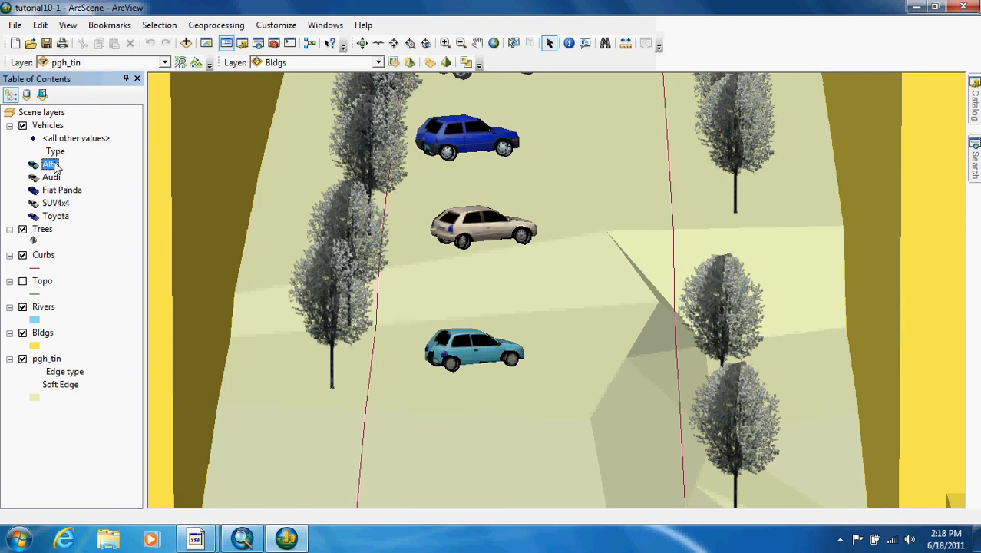